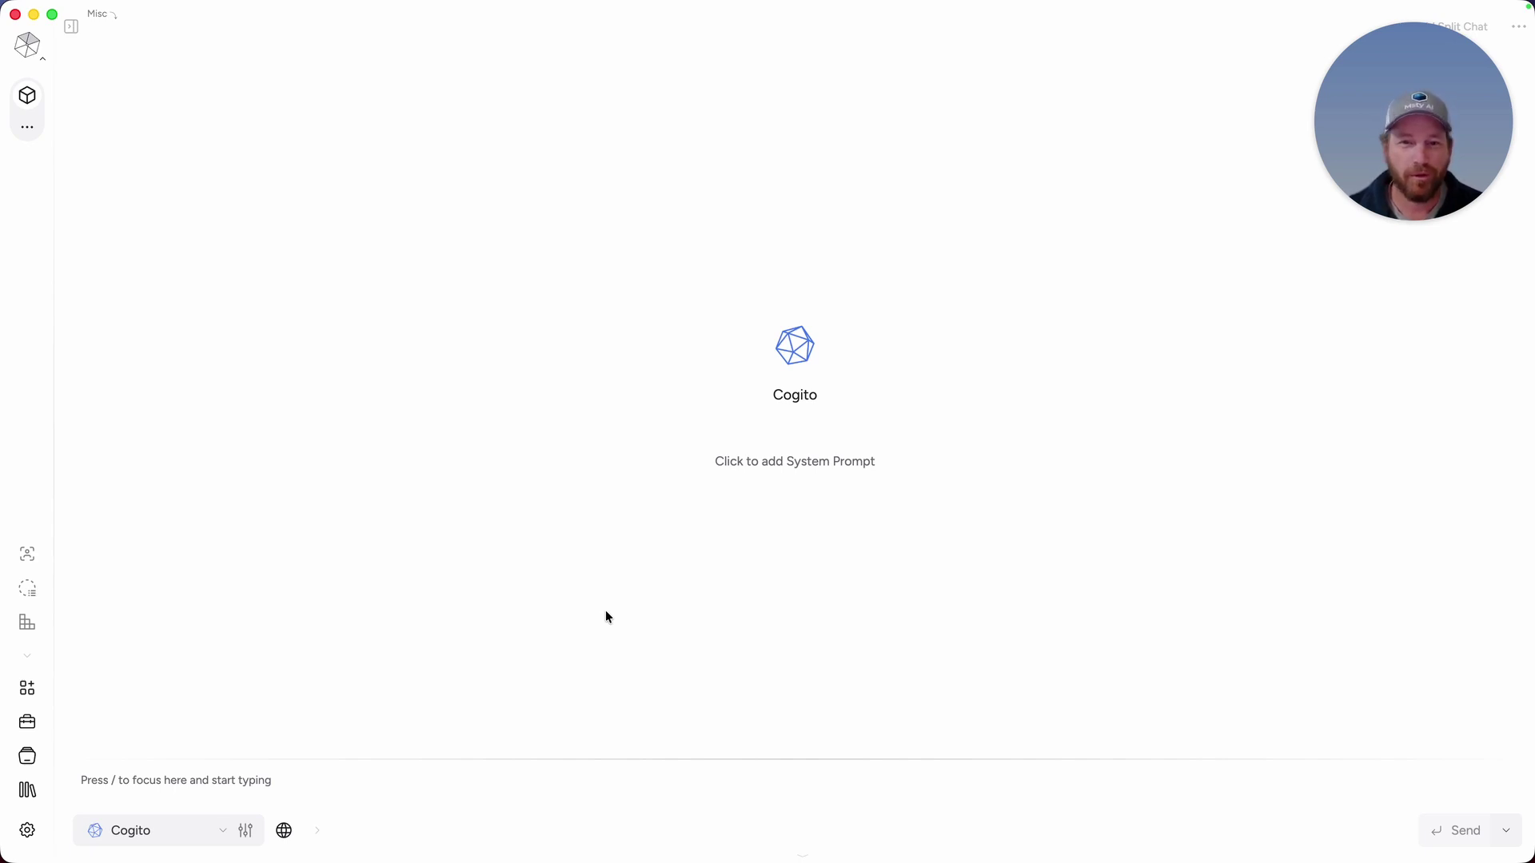
# Review the real-time data search providers and enable real-time data for the chat with the RTD Google provider.
pyautogui.click(284, 832)
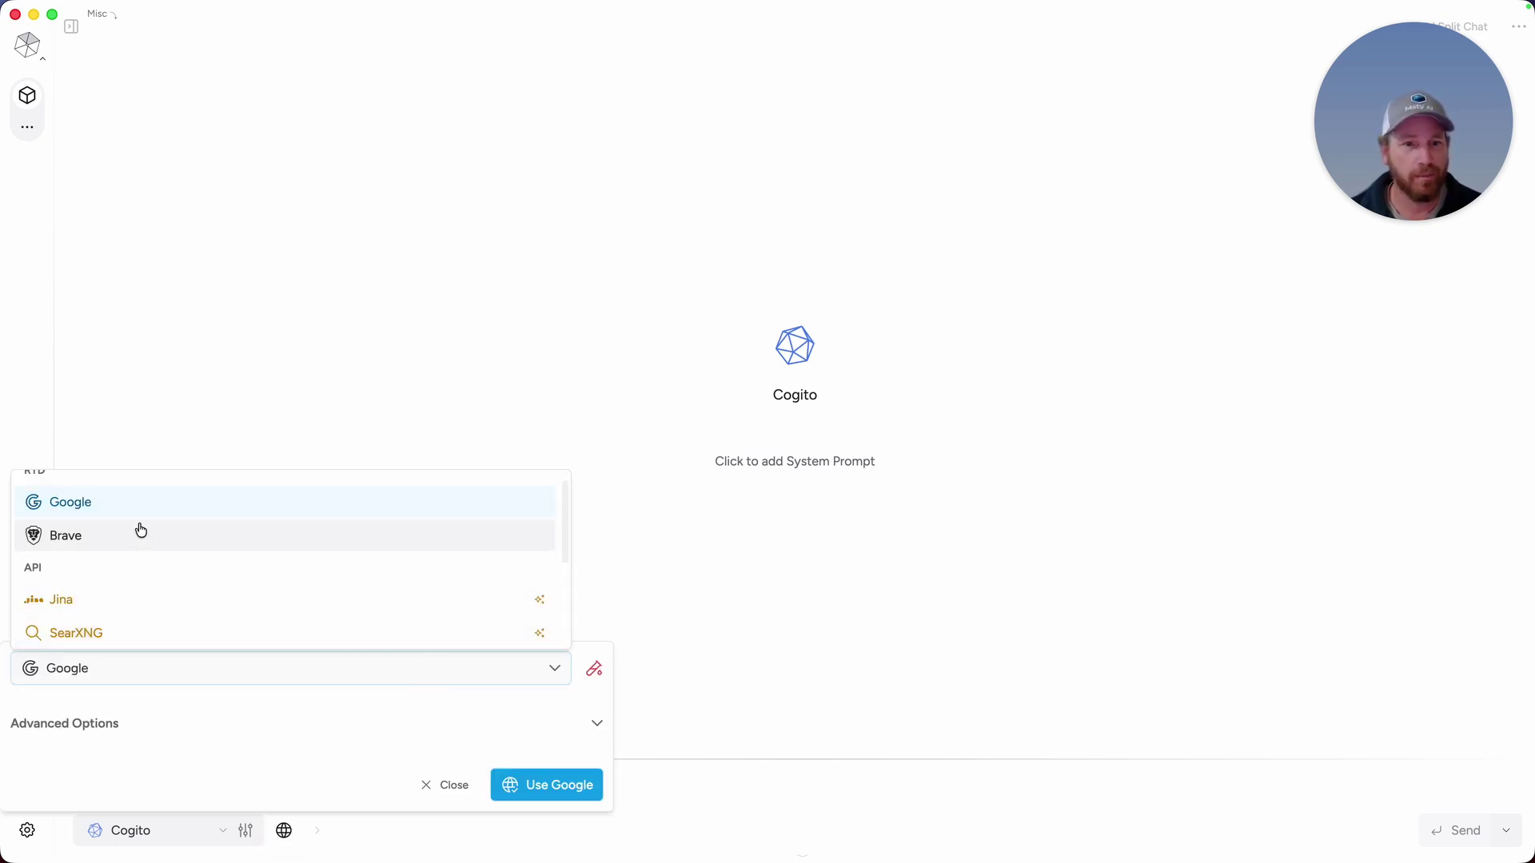
pyautogui.scroll(1, 145, 533)
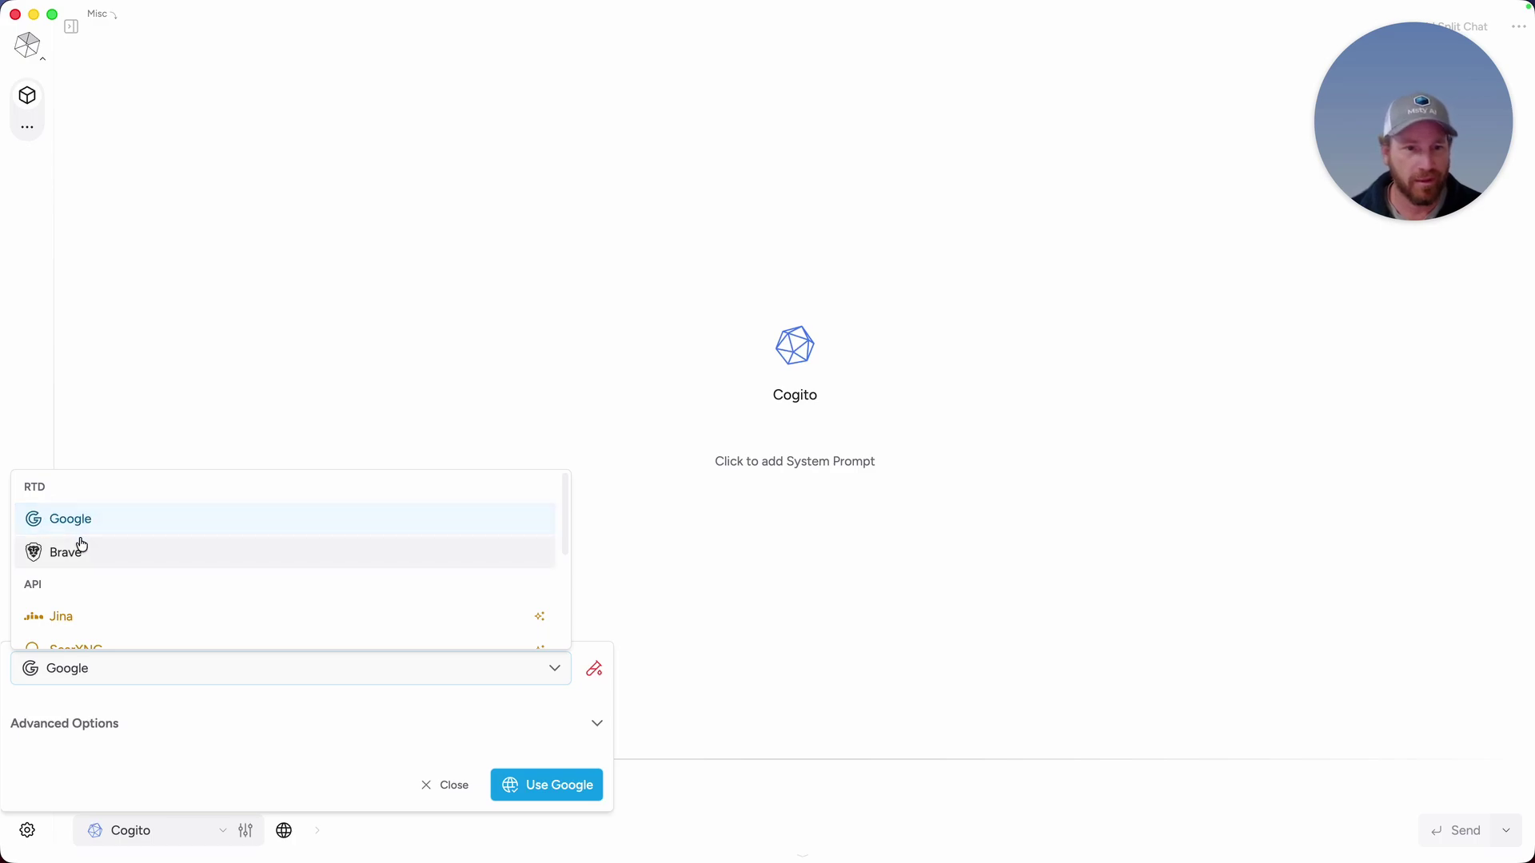
pyautogui.scroll(-3, 96, 543)
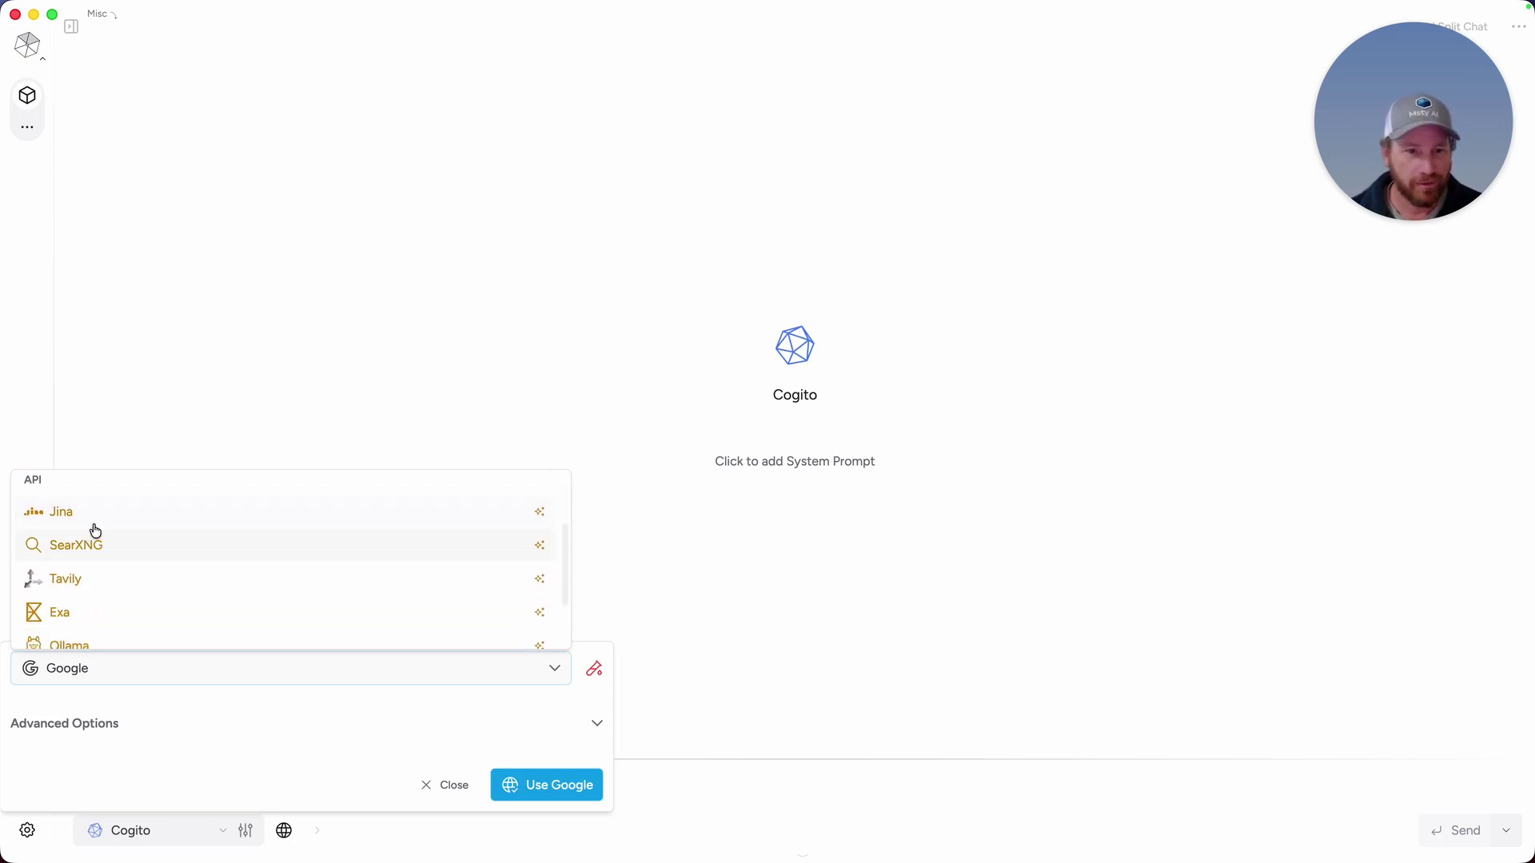
pyautogui.scroll(-3, 112, 560)
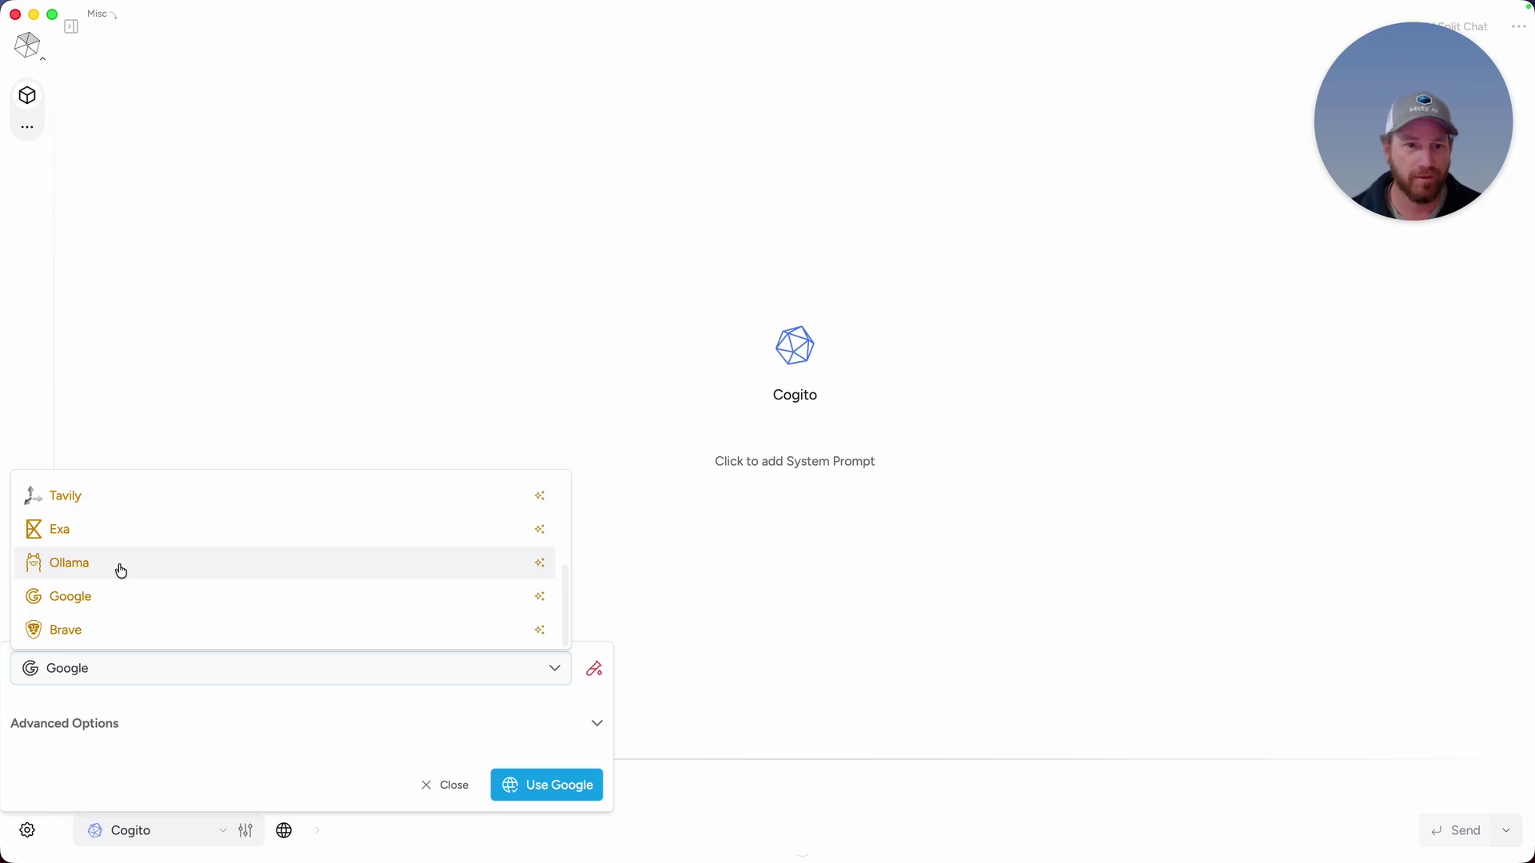
pyautogui.scroll(1, 121, 570)
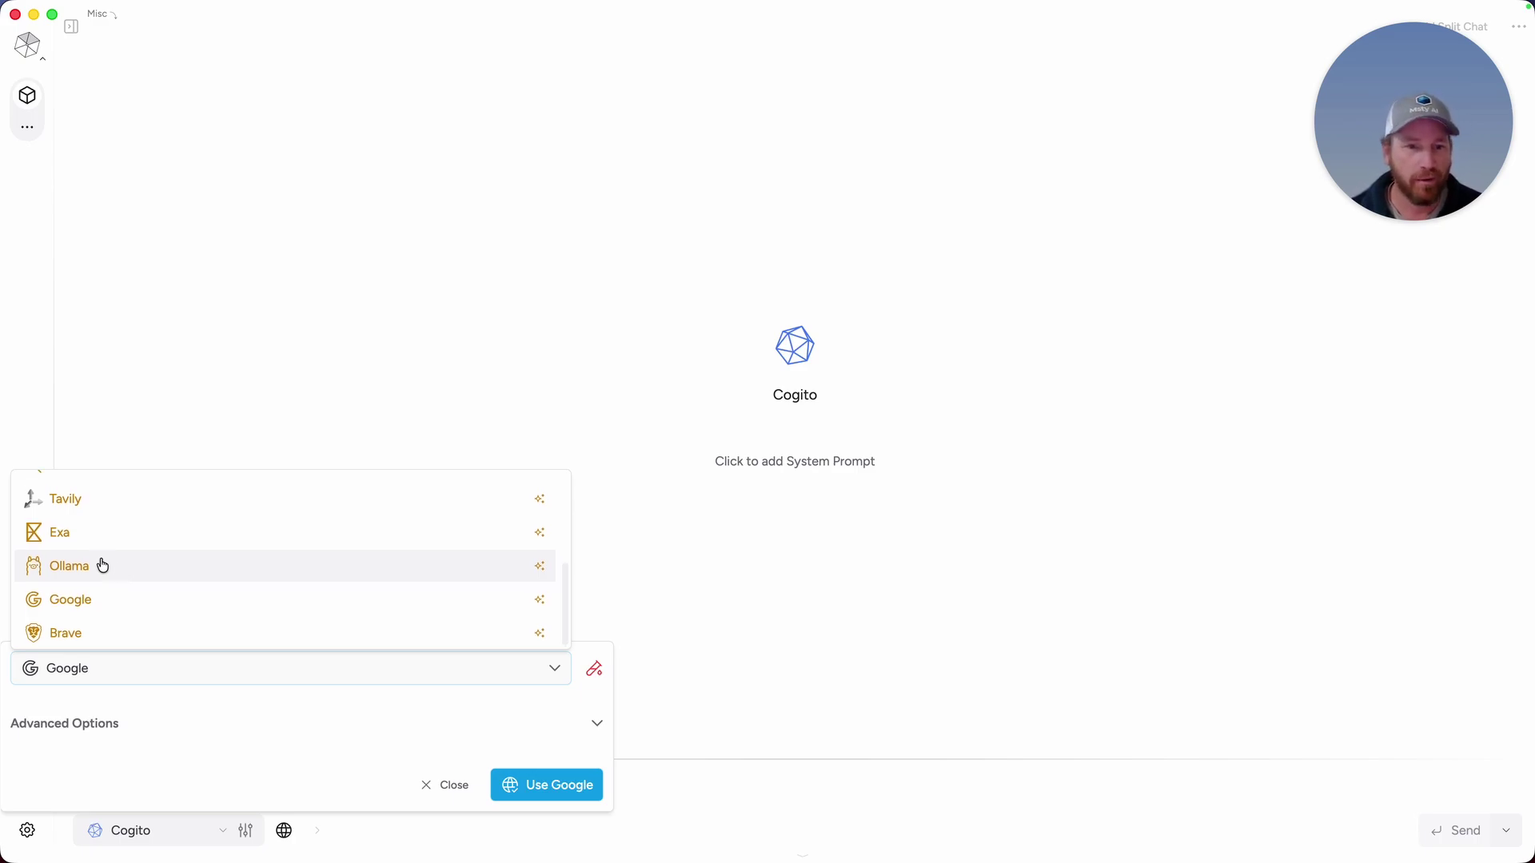
pyautogui.scroll(5, 104, 565)
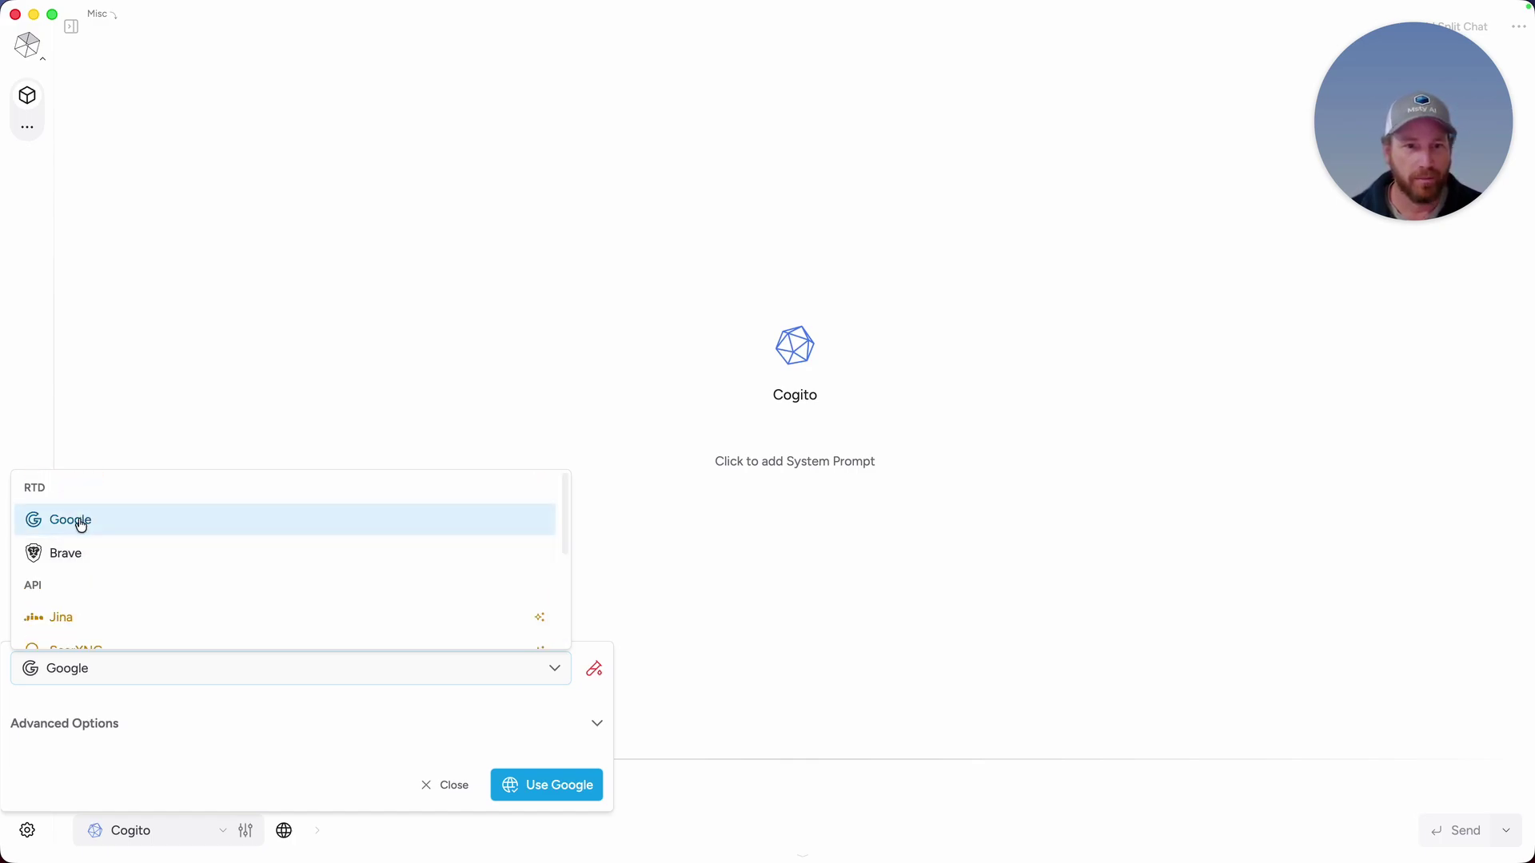
pyautogui.click(133, 528)
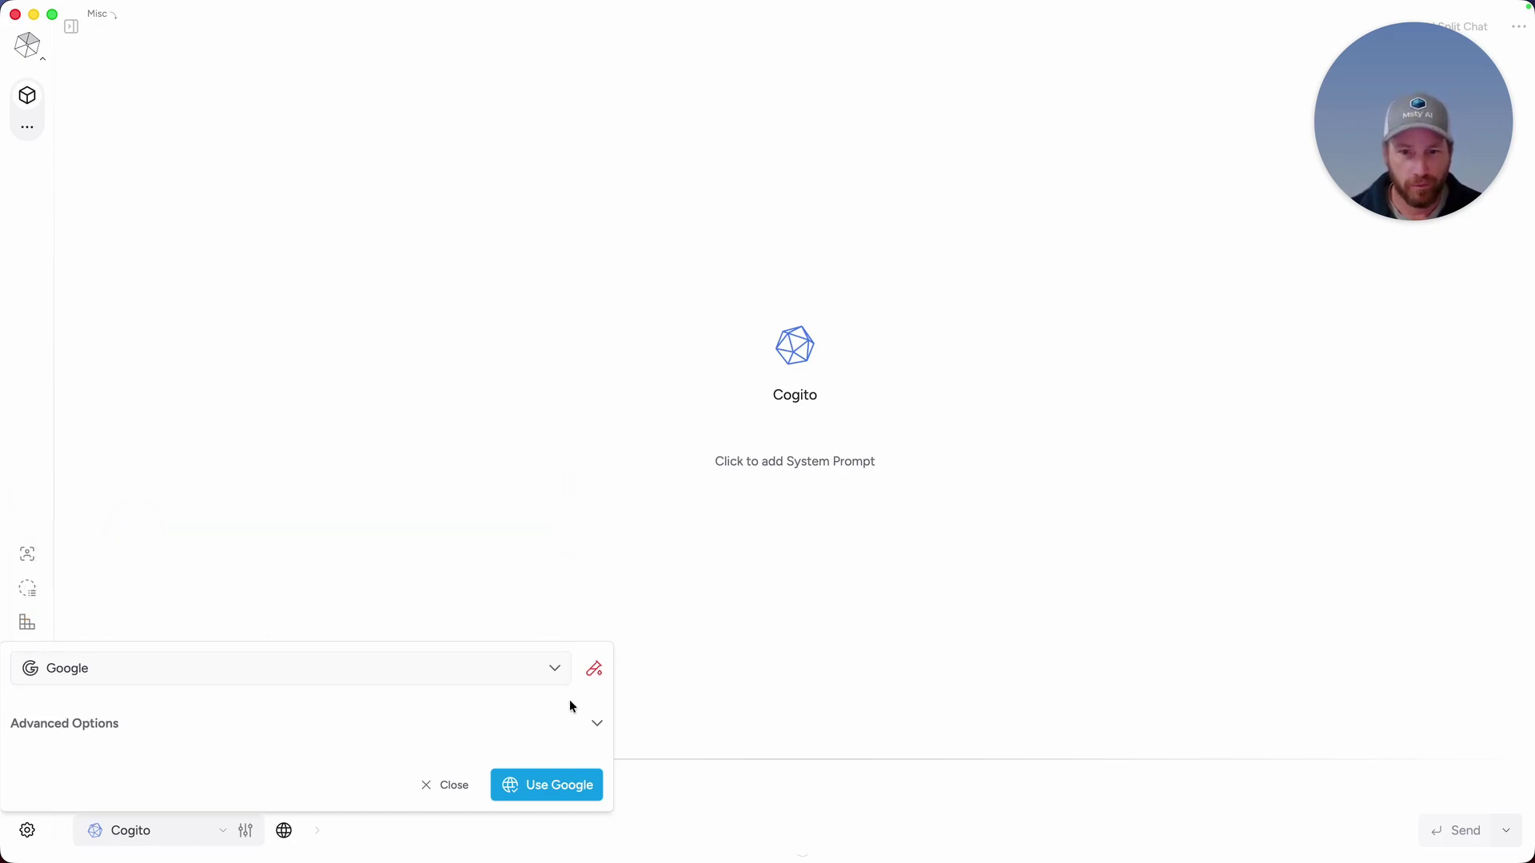
pyautogui.click(547, 785)
pyautogui.click(284, 830)
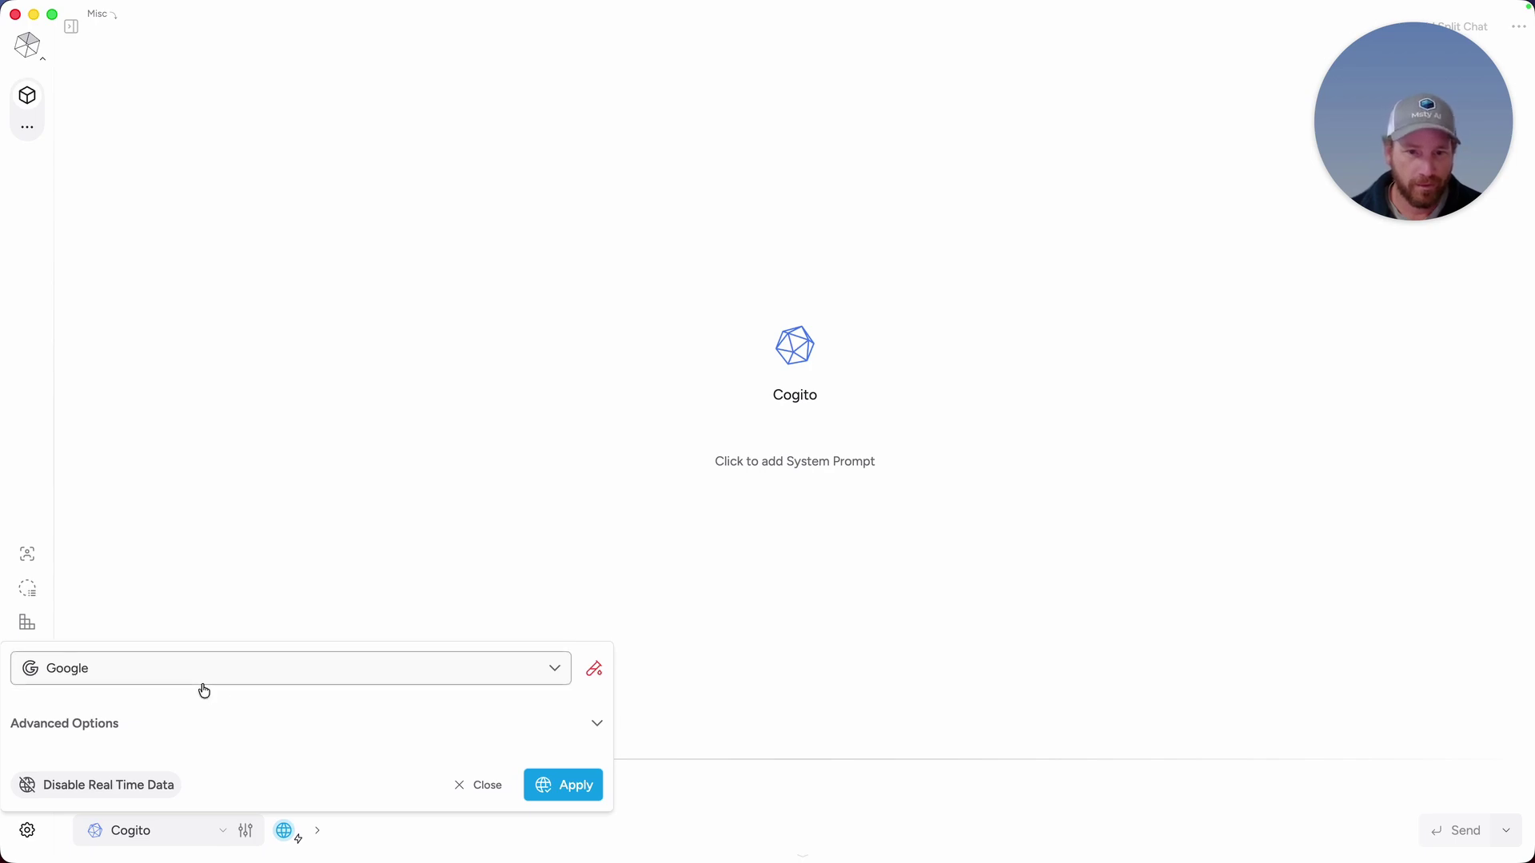
pyautogui.click(640, 809)
# Ask the model "how is the weather in London?" and expand the answer's Real Time Data Contexts to see its sources.
pyautogui.click(281, 785)
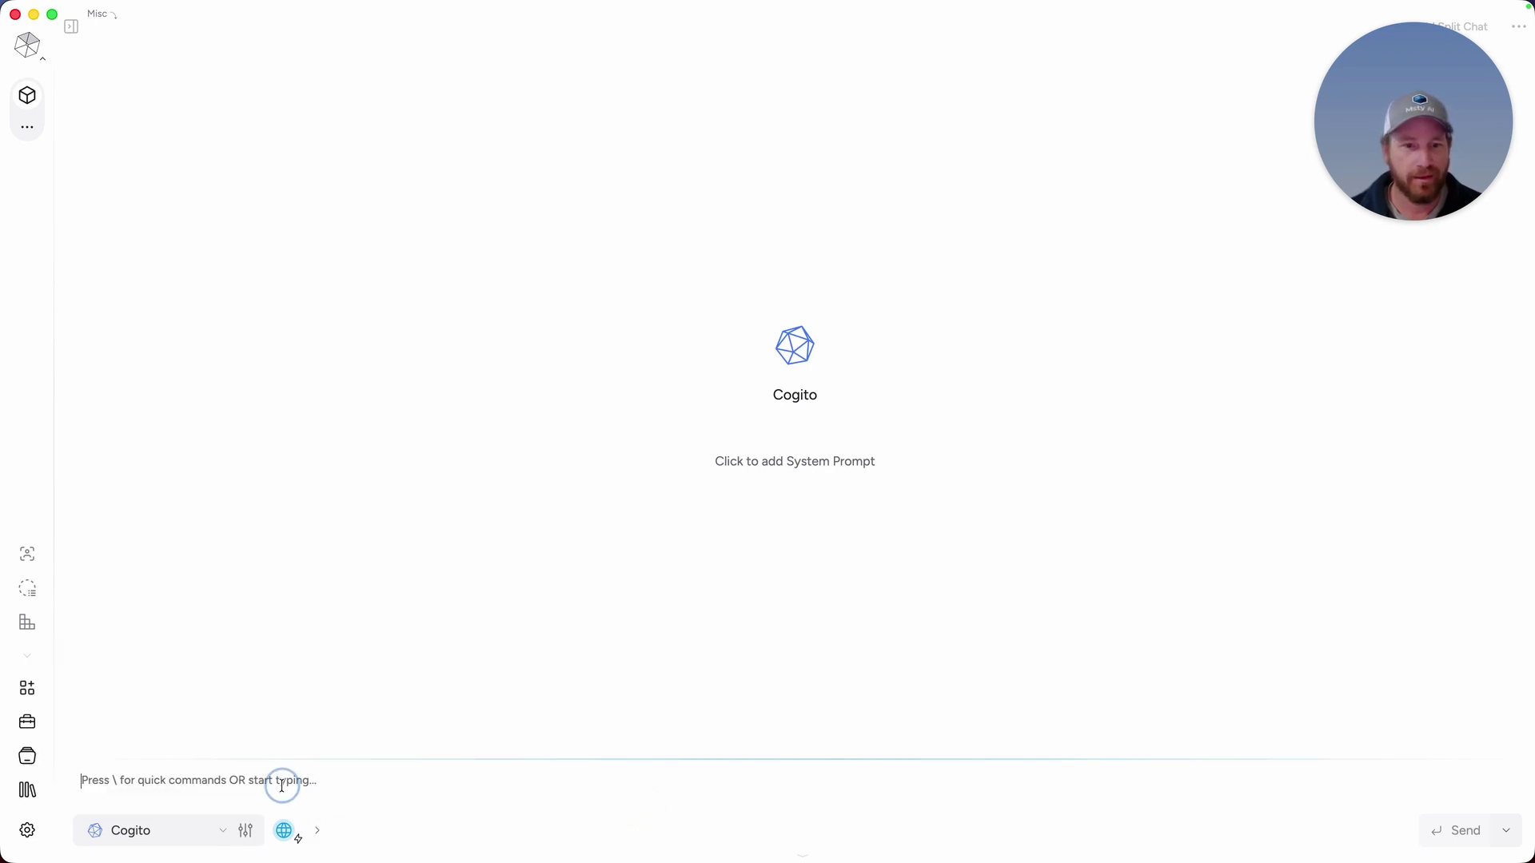
pyautogui.write('how is the weather in London?')
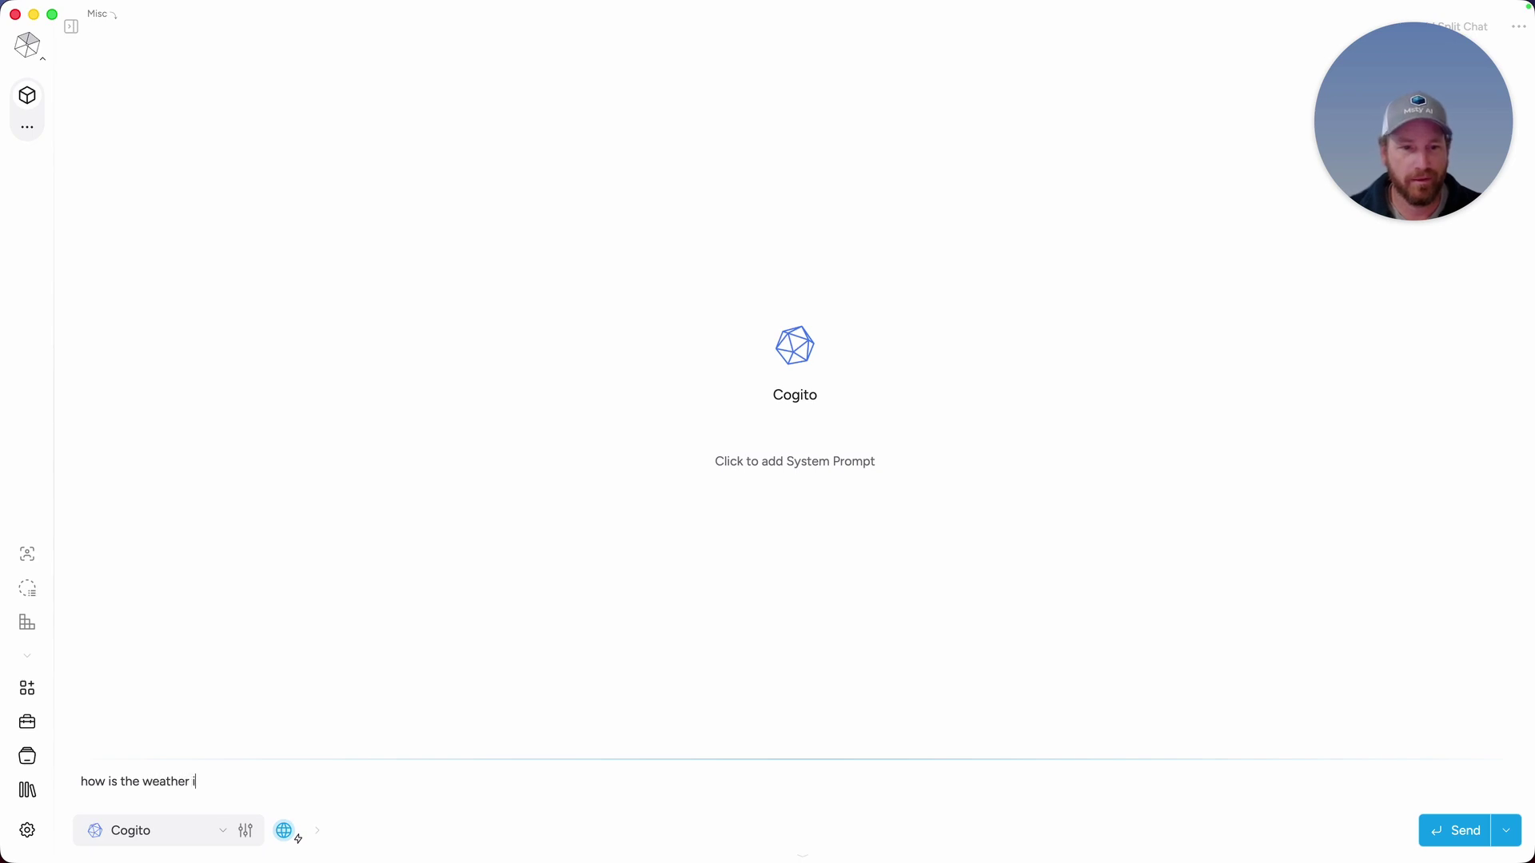
pyautogui.press('Return')
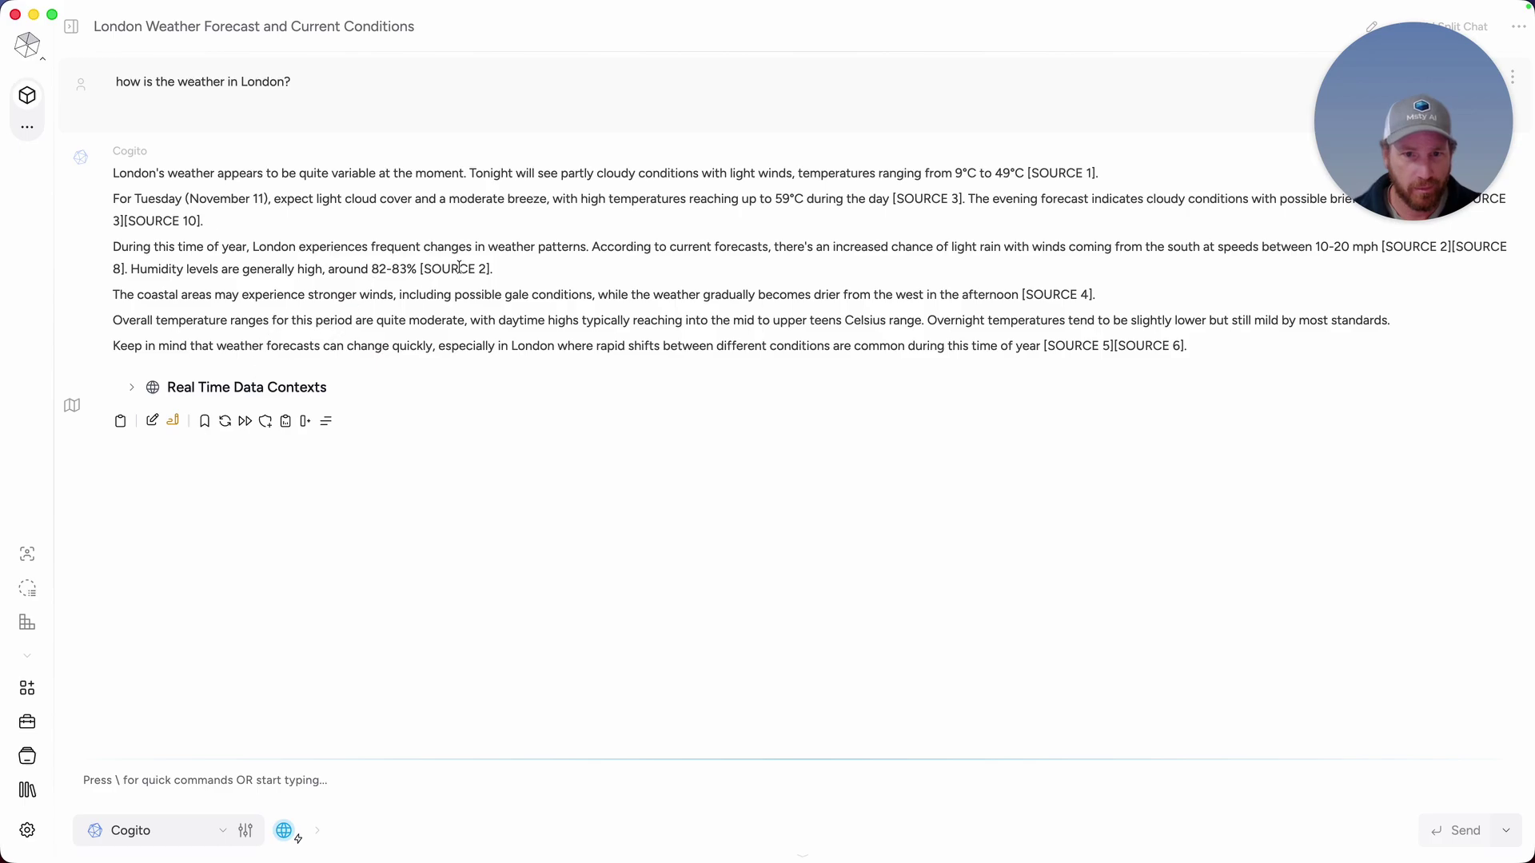
pyautogui.click(277, 402)
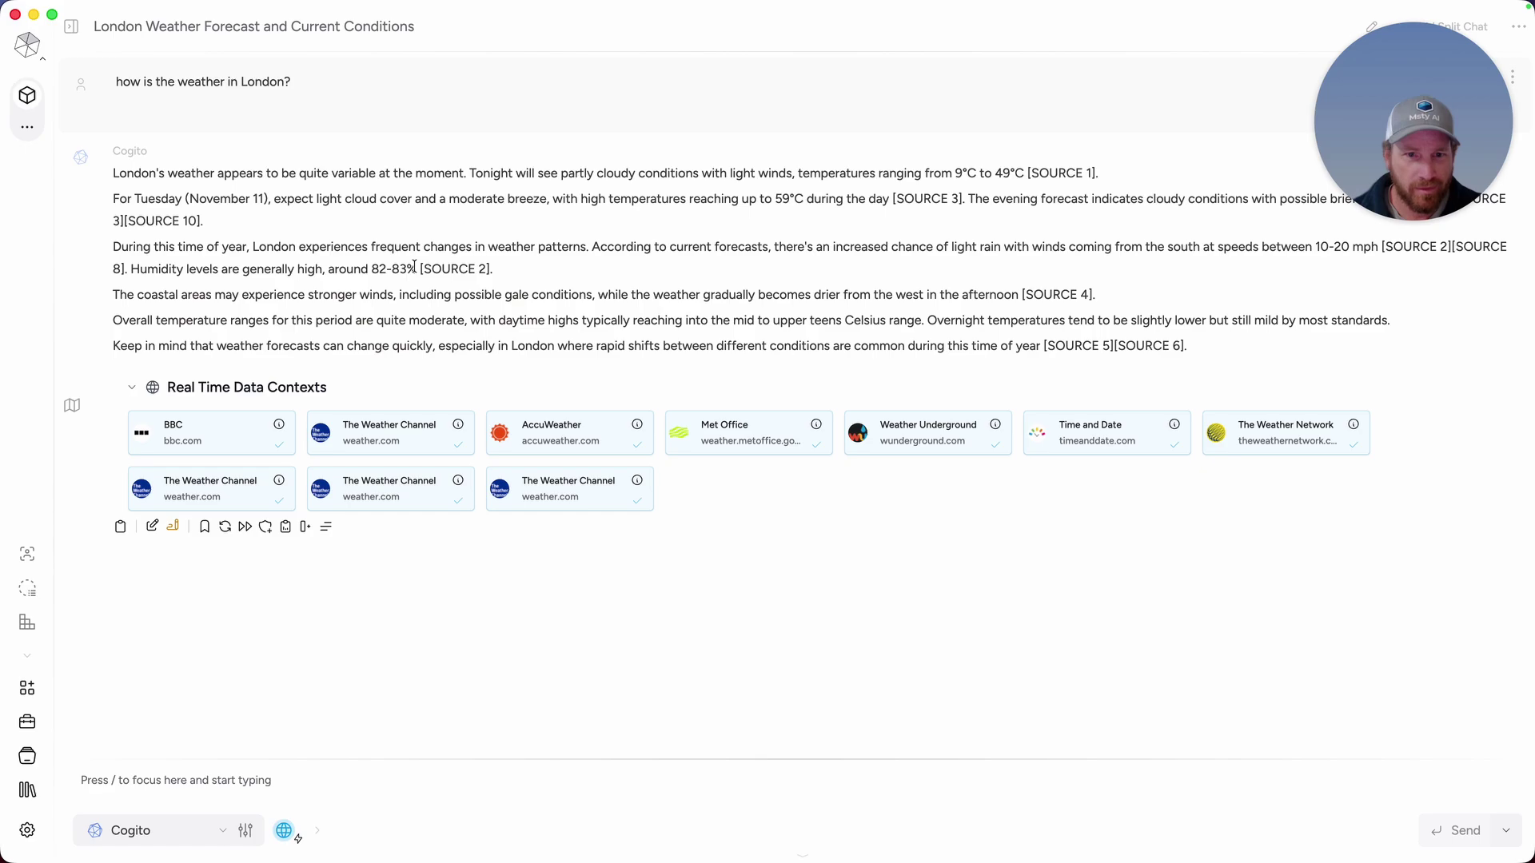
pyautogui.moveTo(420, 269); pyautogui.dragTo(570, 283)
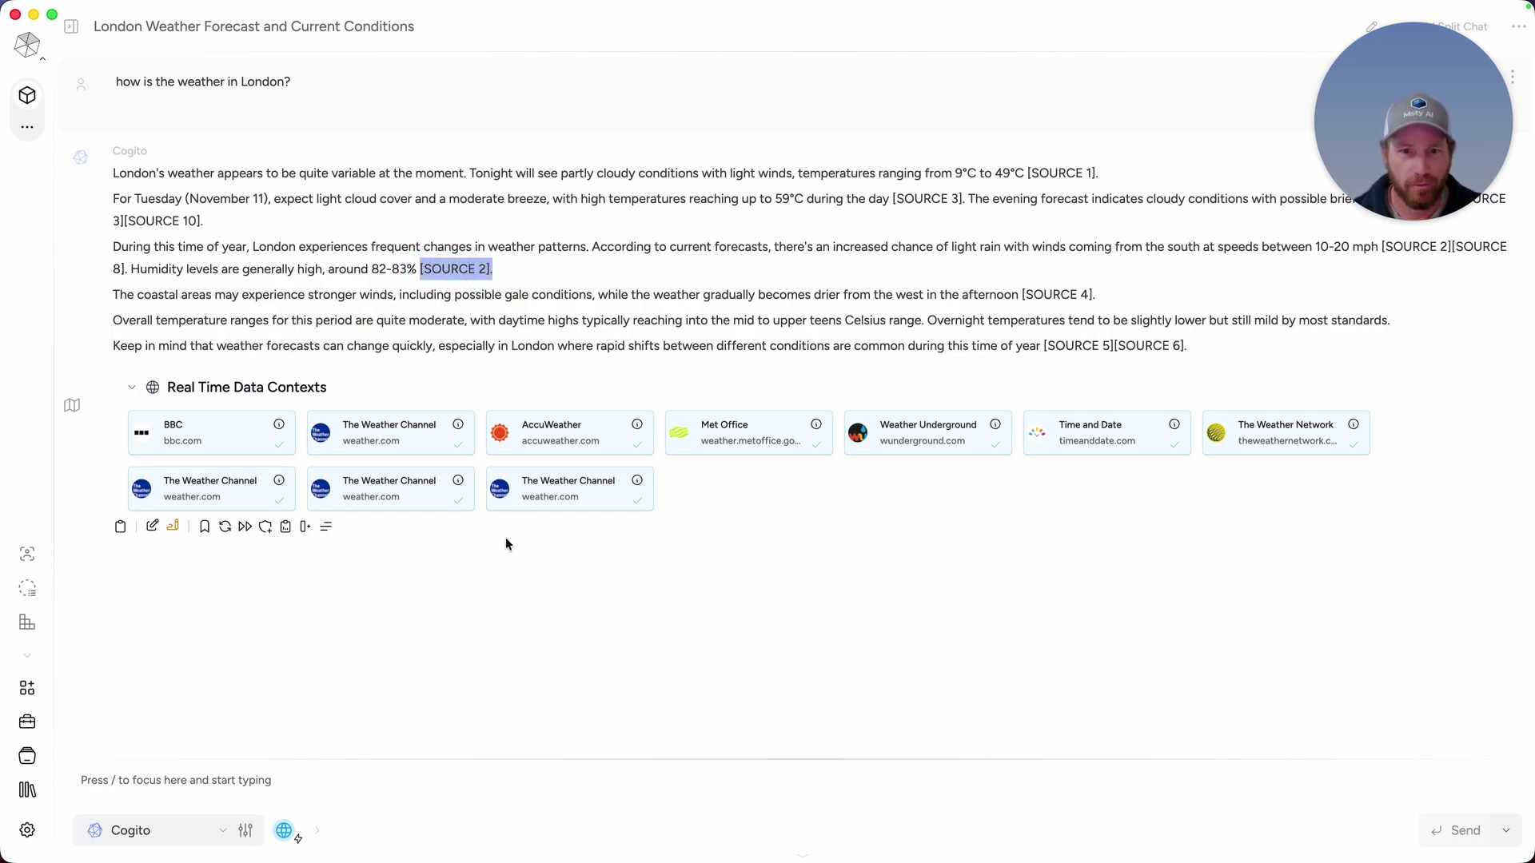
# Ask the model "what is the capital of California?" in the same chat.
pyautogui.click(488, 785)
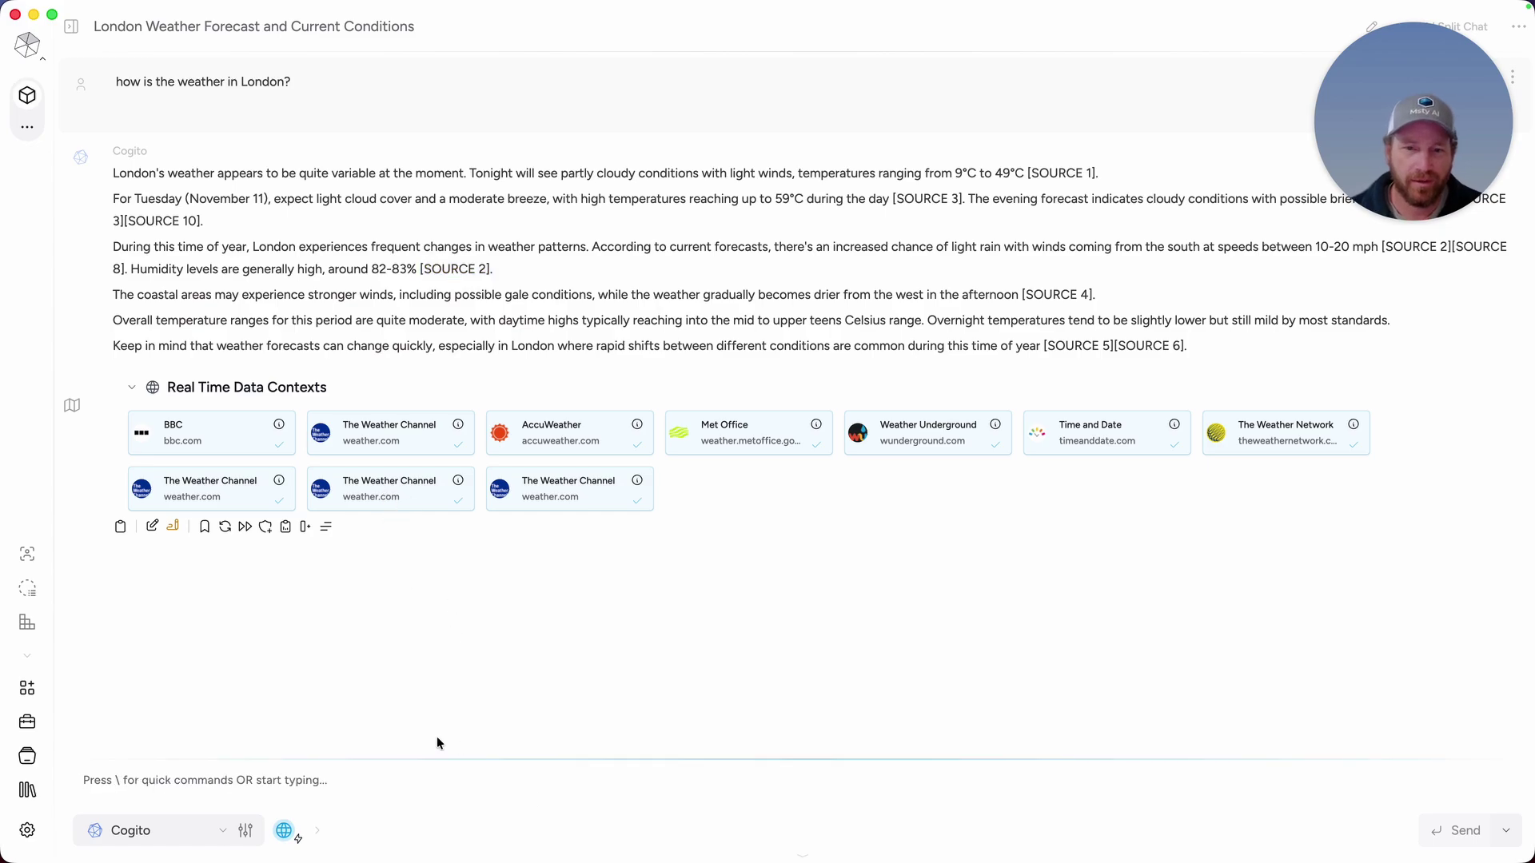
pyautogui.write('what is the capital')
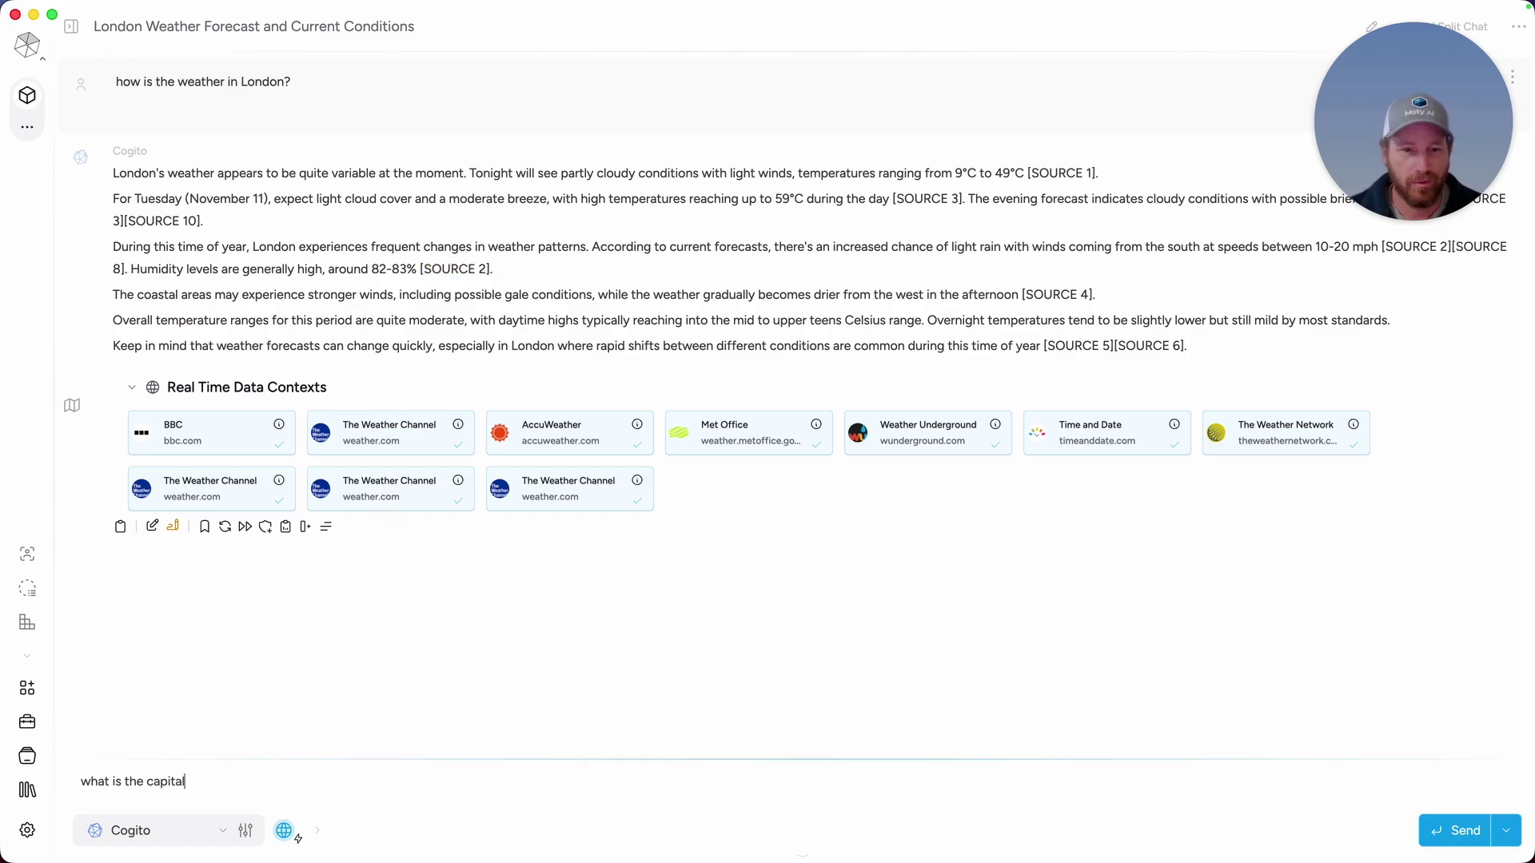
pyautogui.write(' of California?')
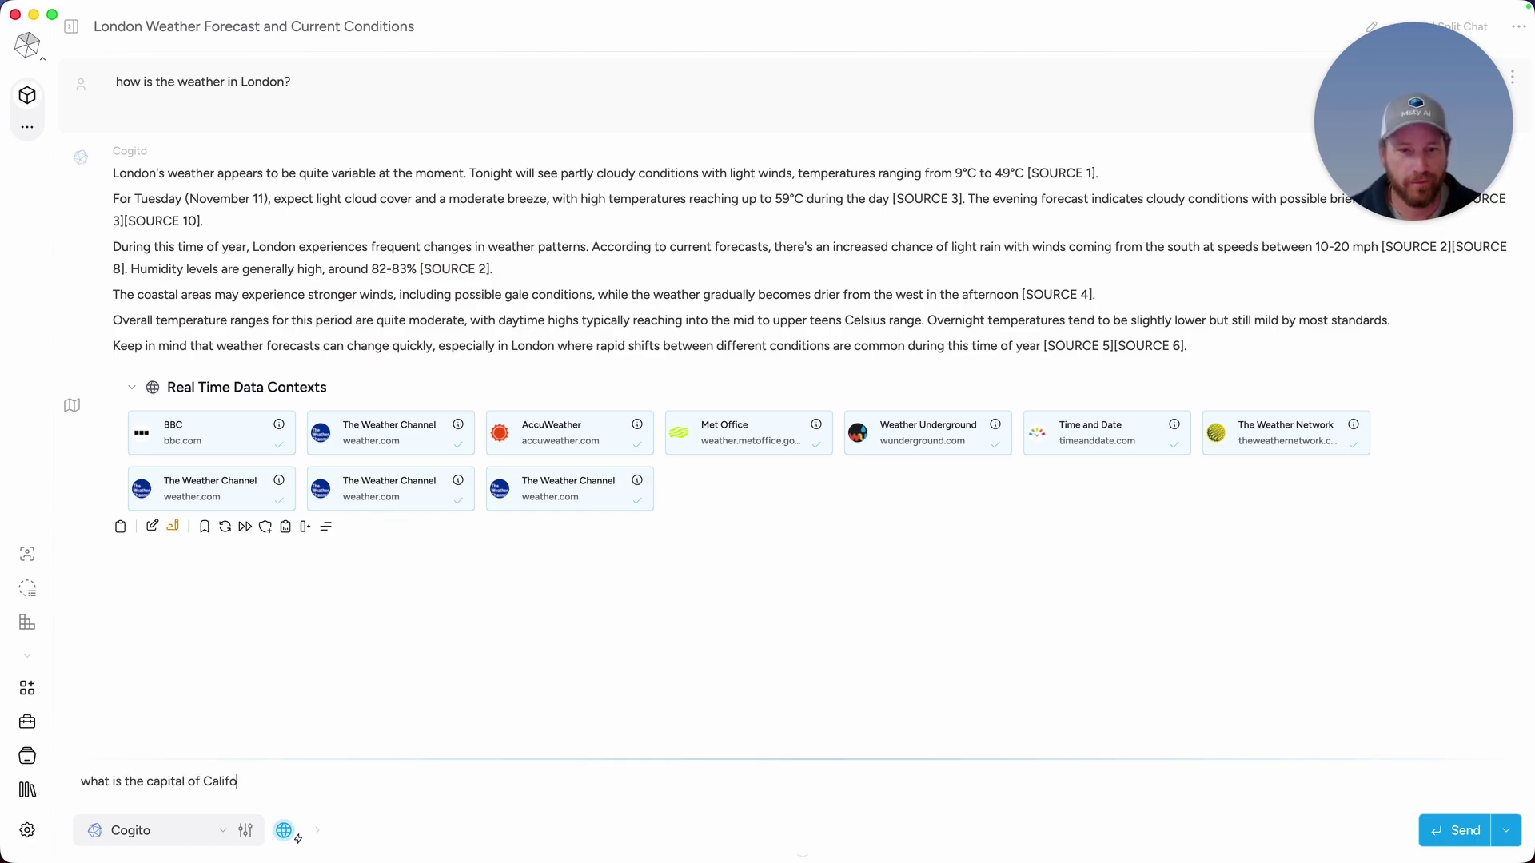
pyautogui.press('Return')
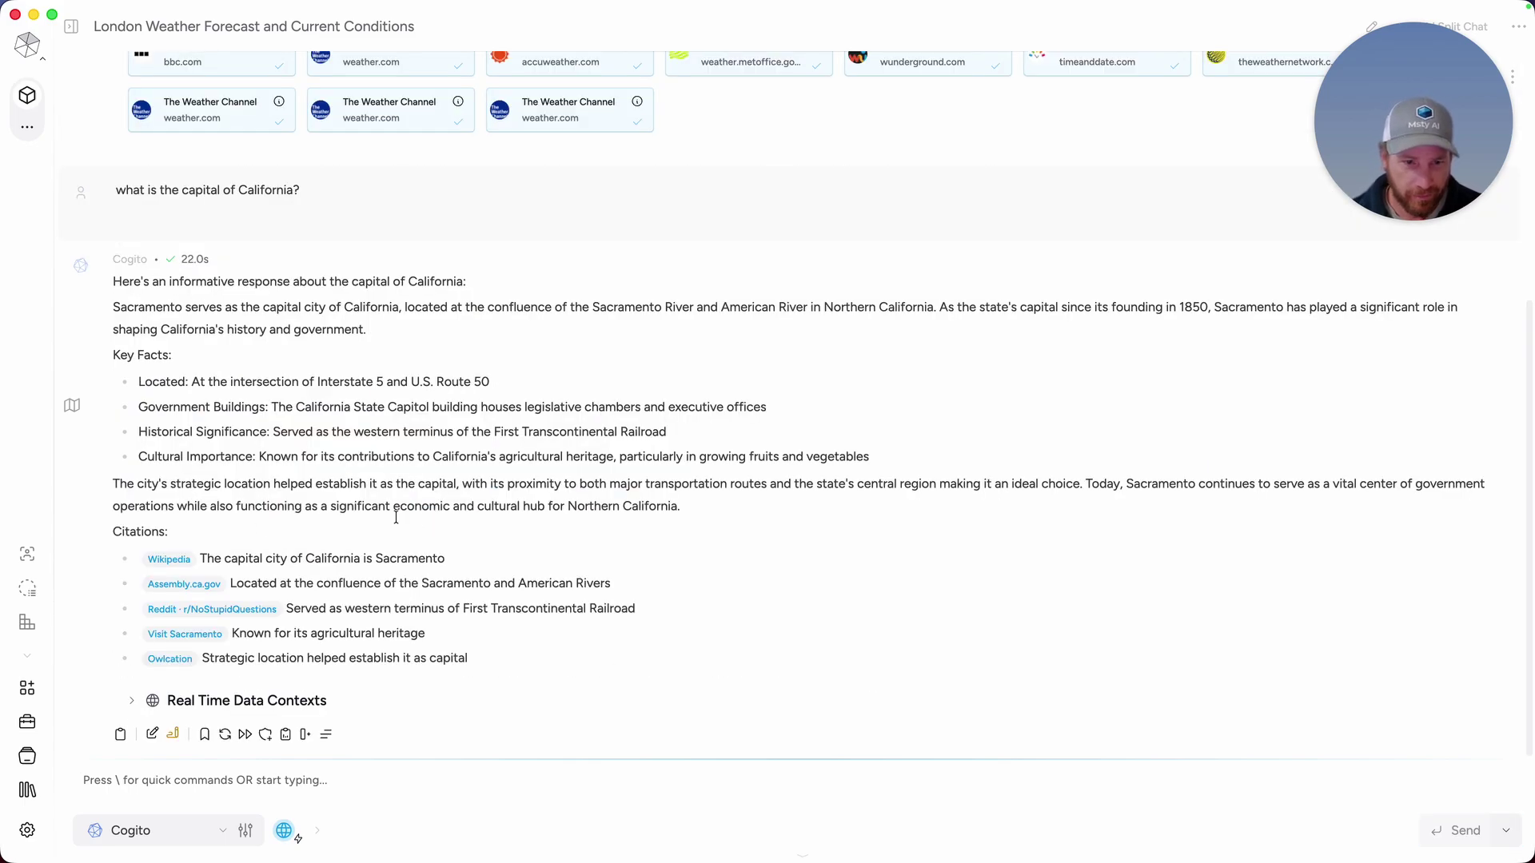
# Compare the plain source references in the London weather answer with the citations in the California answer.
pyautogui.scroll(5, 387, 526)
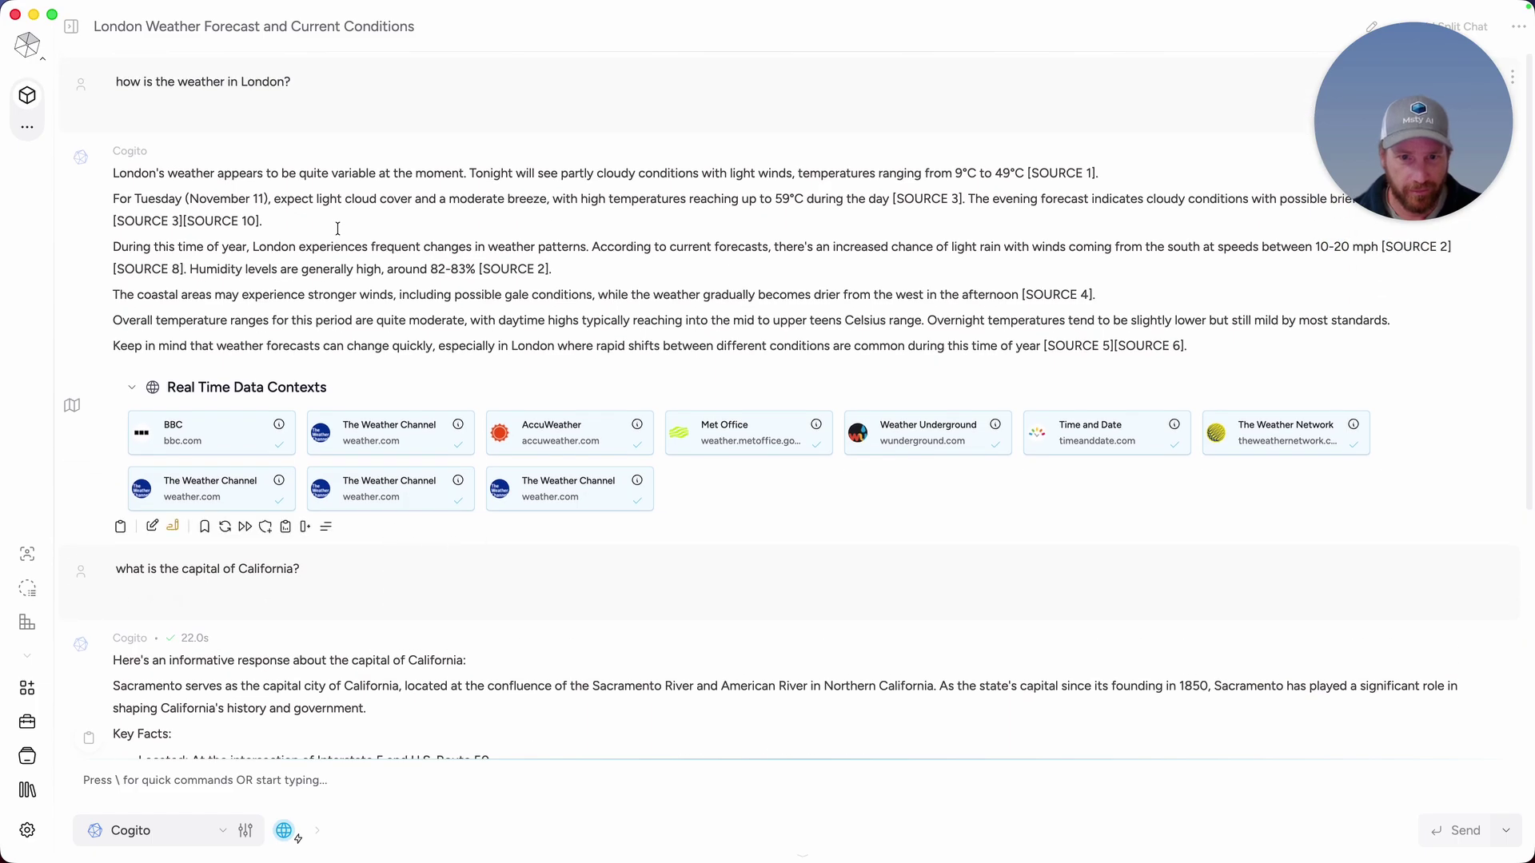
pyautogui.moveTo(476, 269); pyautogui.dragTo(572, 282)
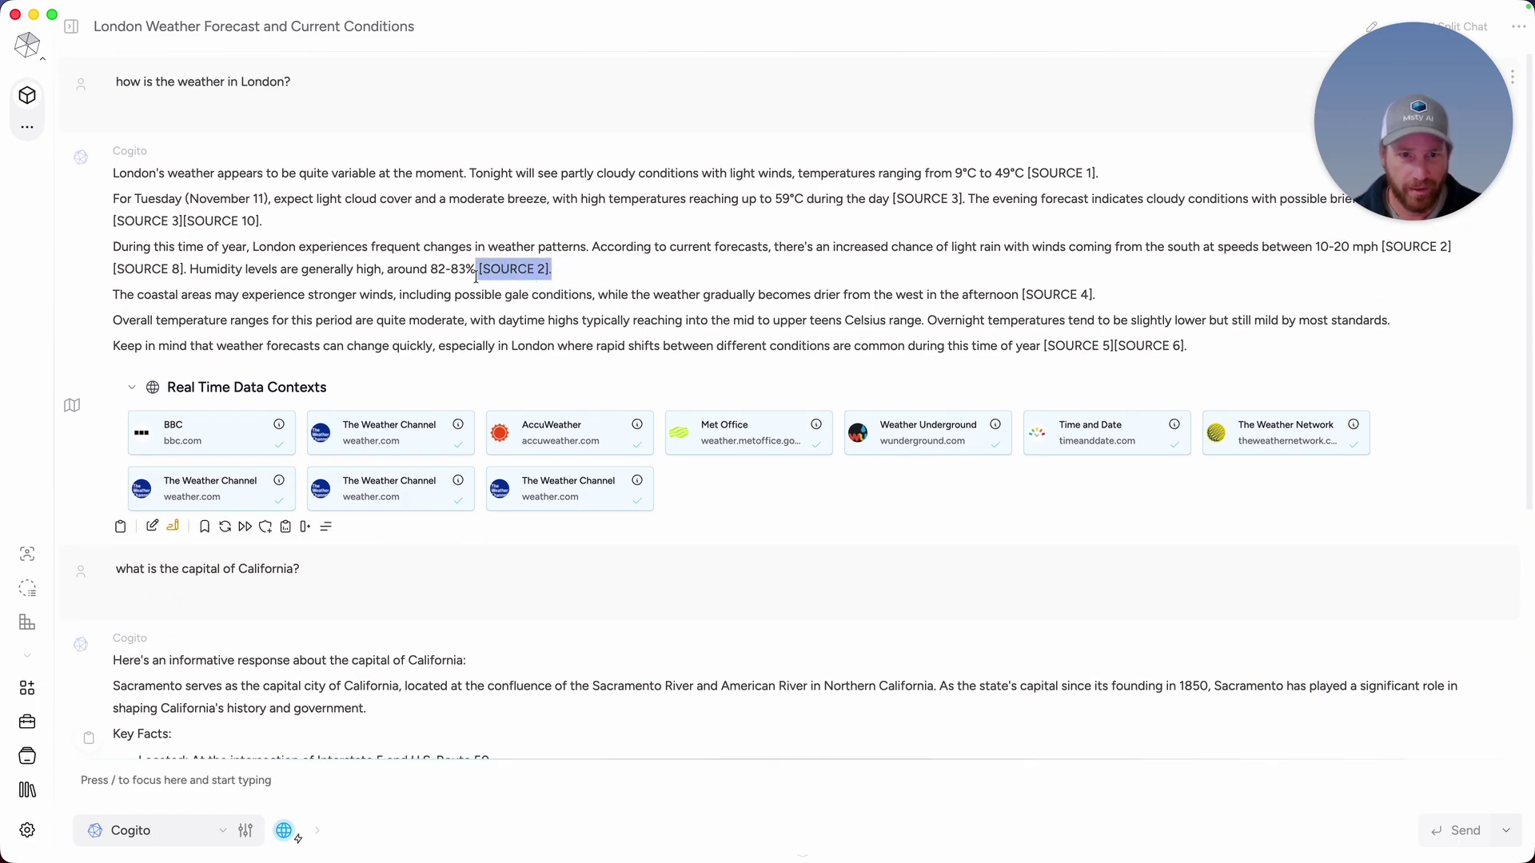
pyautogui.scroll(-1, 520, 240)
pyautogui.scroll(-4, 484, 227)
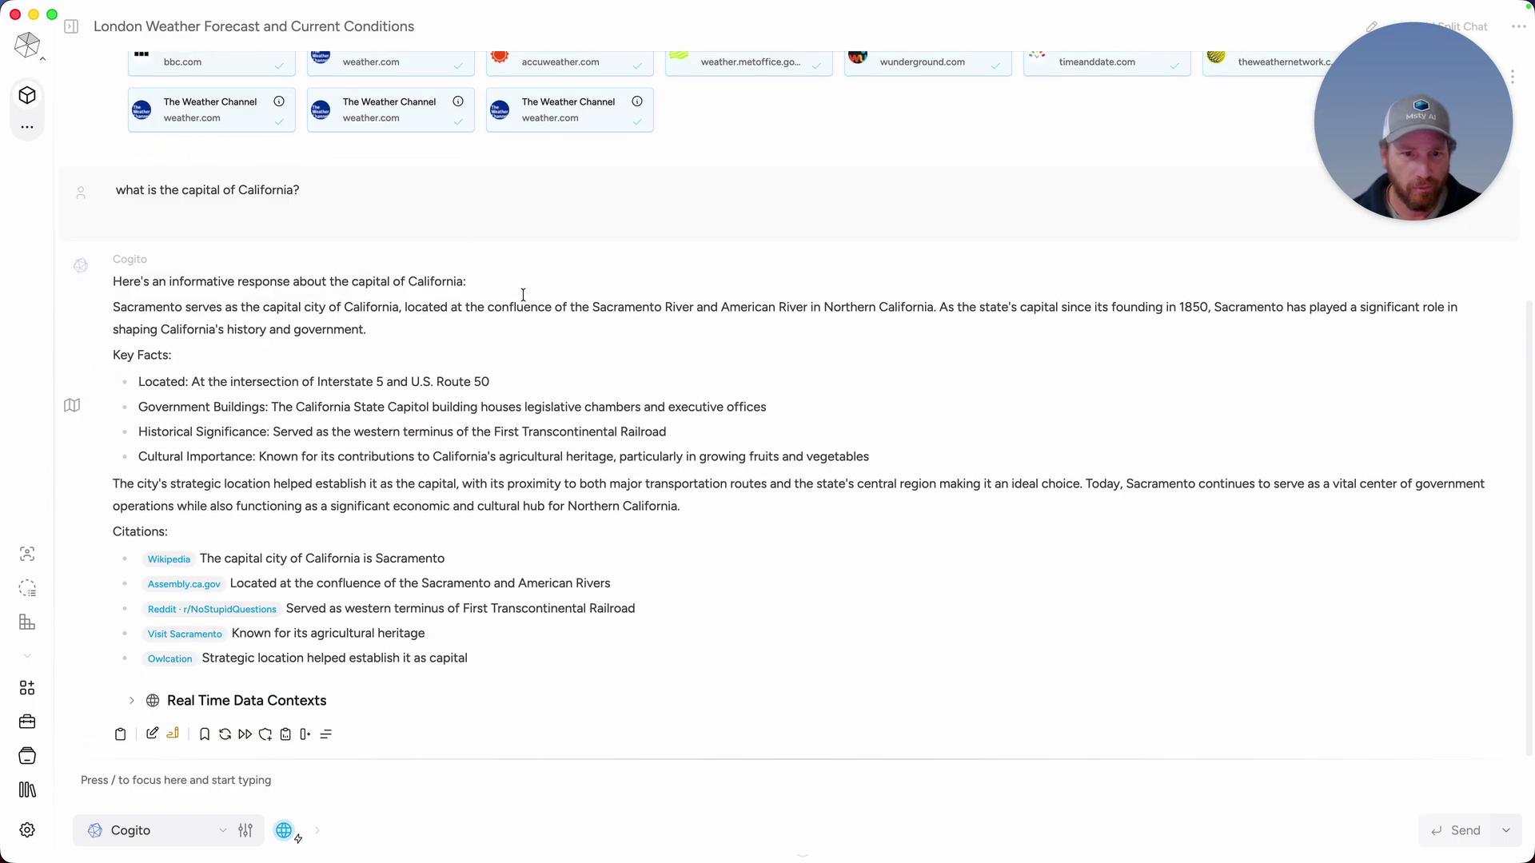
# Preview the California answer's citations and copy the Assembly.ca.gov link to the clipboard.
pyautogui.moveTo(172, 562)
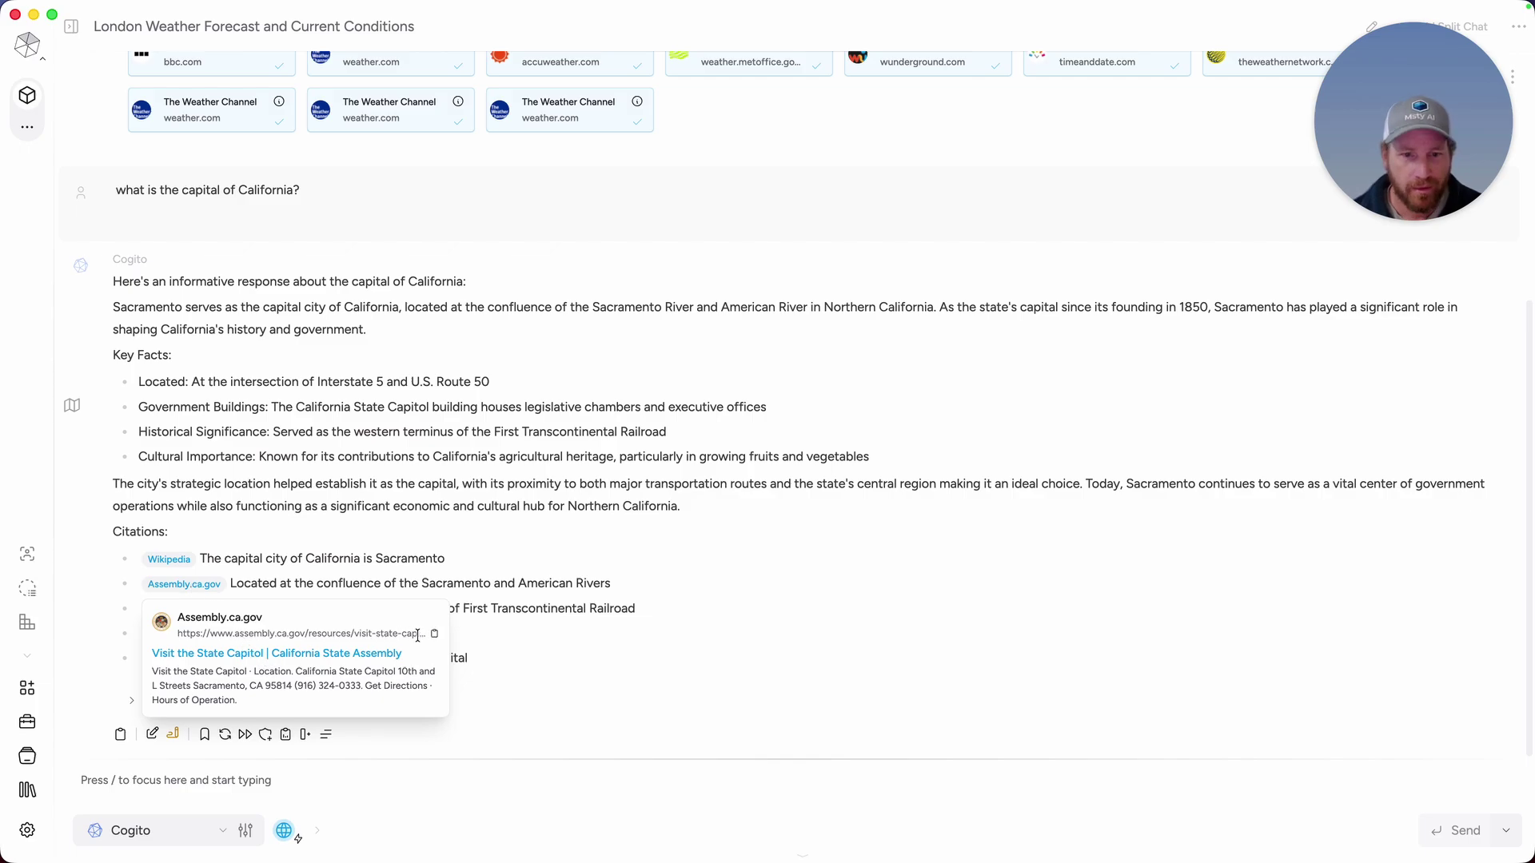
pyautogui.click(435, 638)
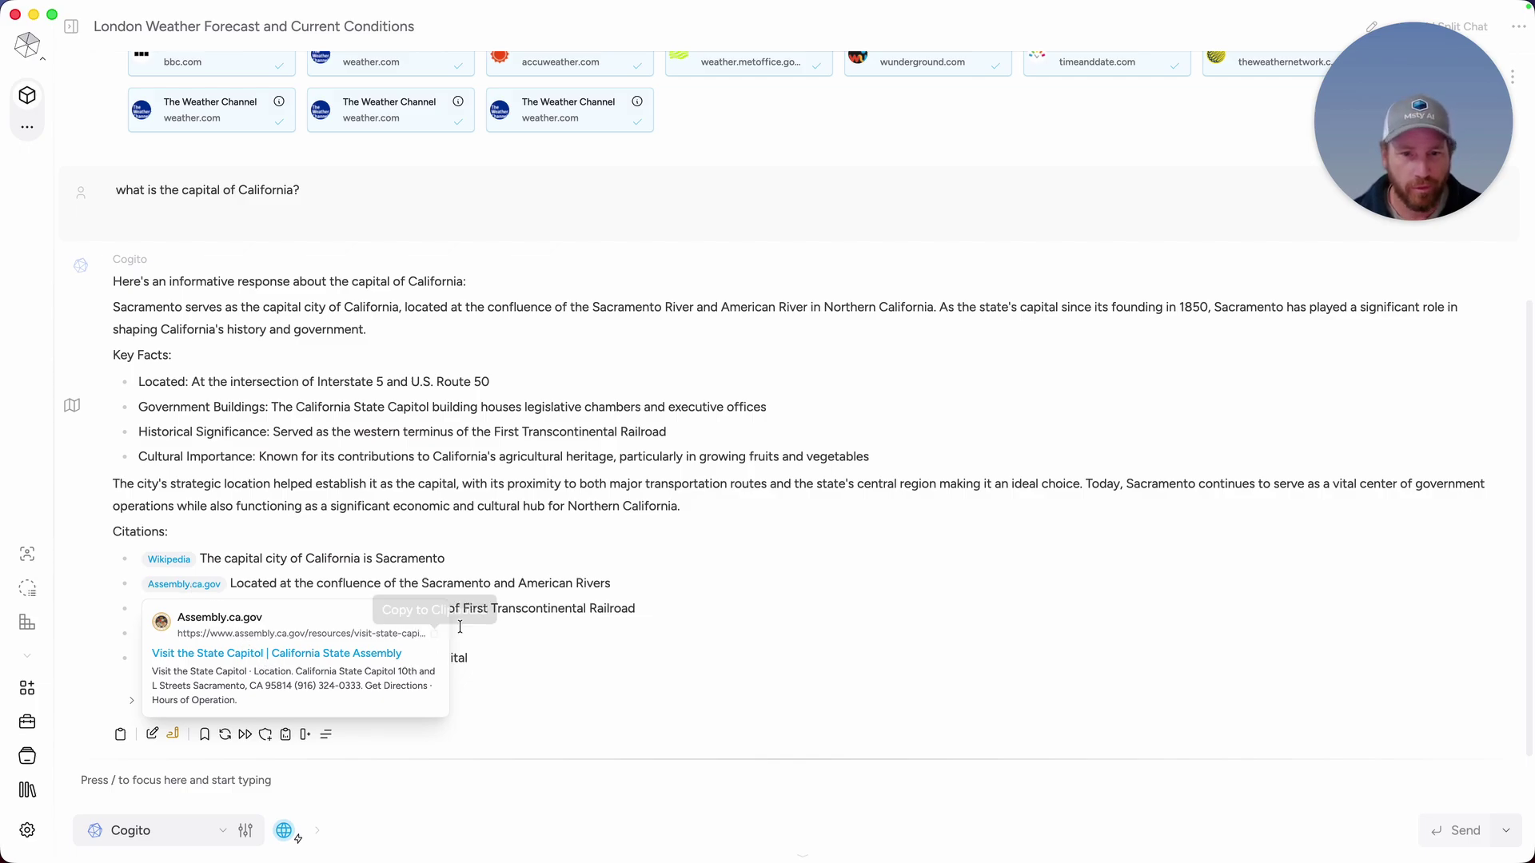
pyautogui.moveTo(236, 609)
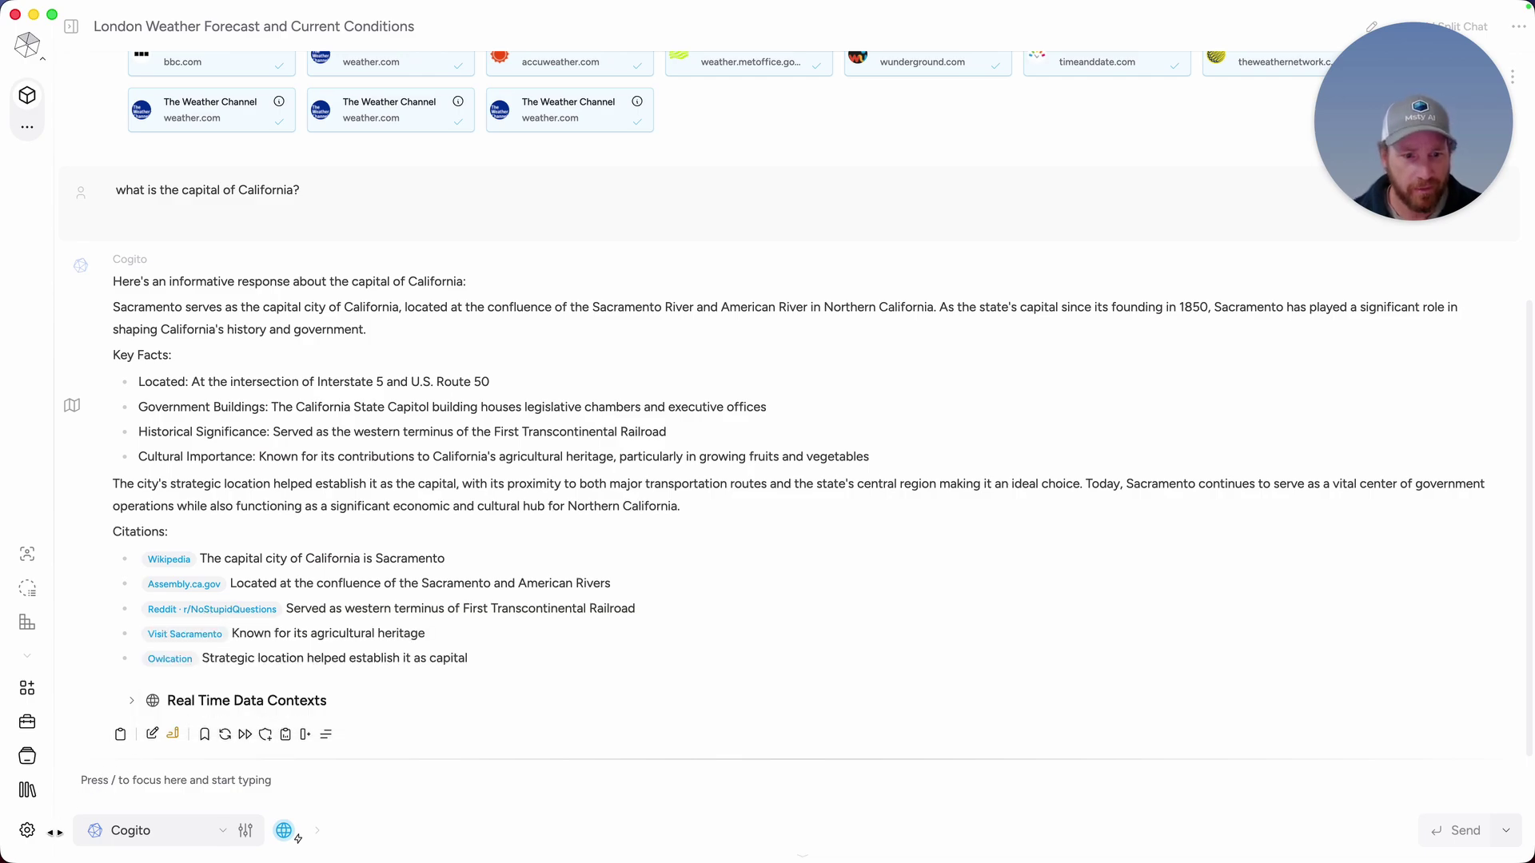
# Turn on the Enable Links rendering module in the general appearance settings and return to the citations in the chat.
pyautogui.click(28, 832)
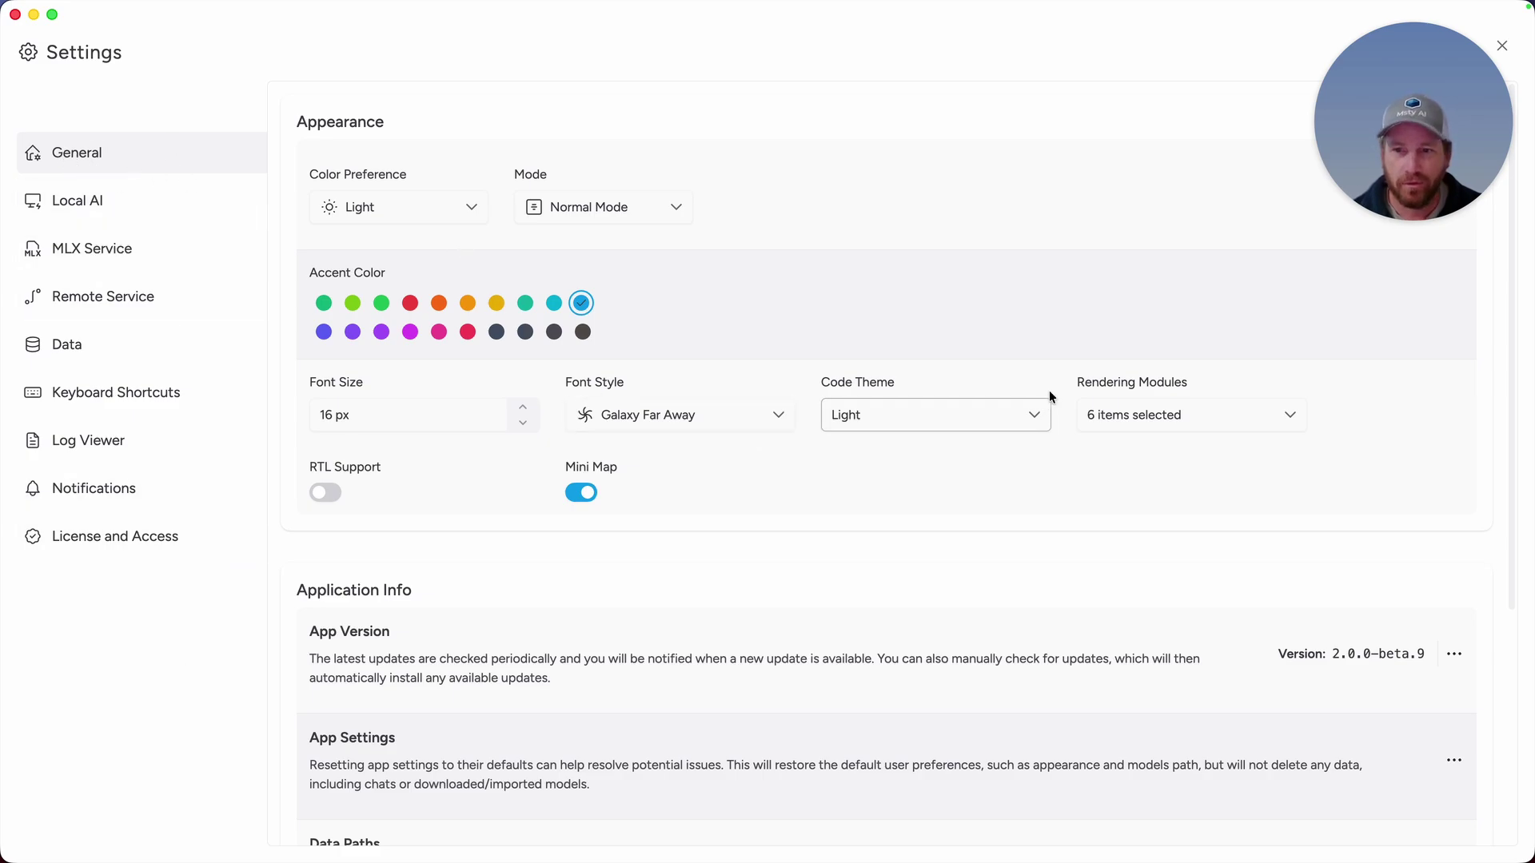
pyautogui.click(1290, 415)
pyautogui.scroll(-2, 1216, 538)
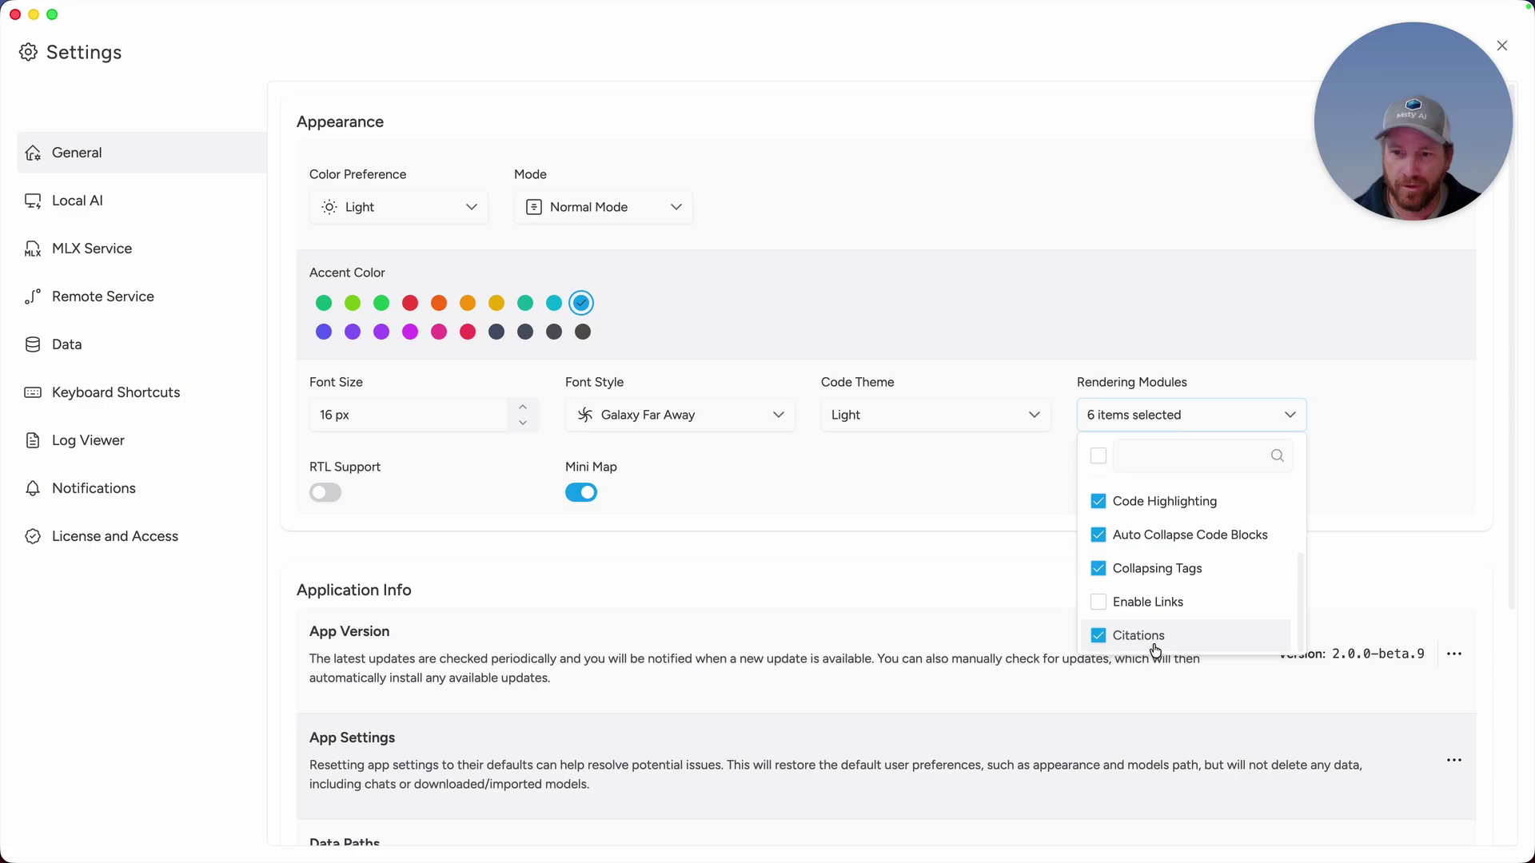
pyautogui.click(1100, 606)
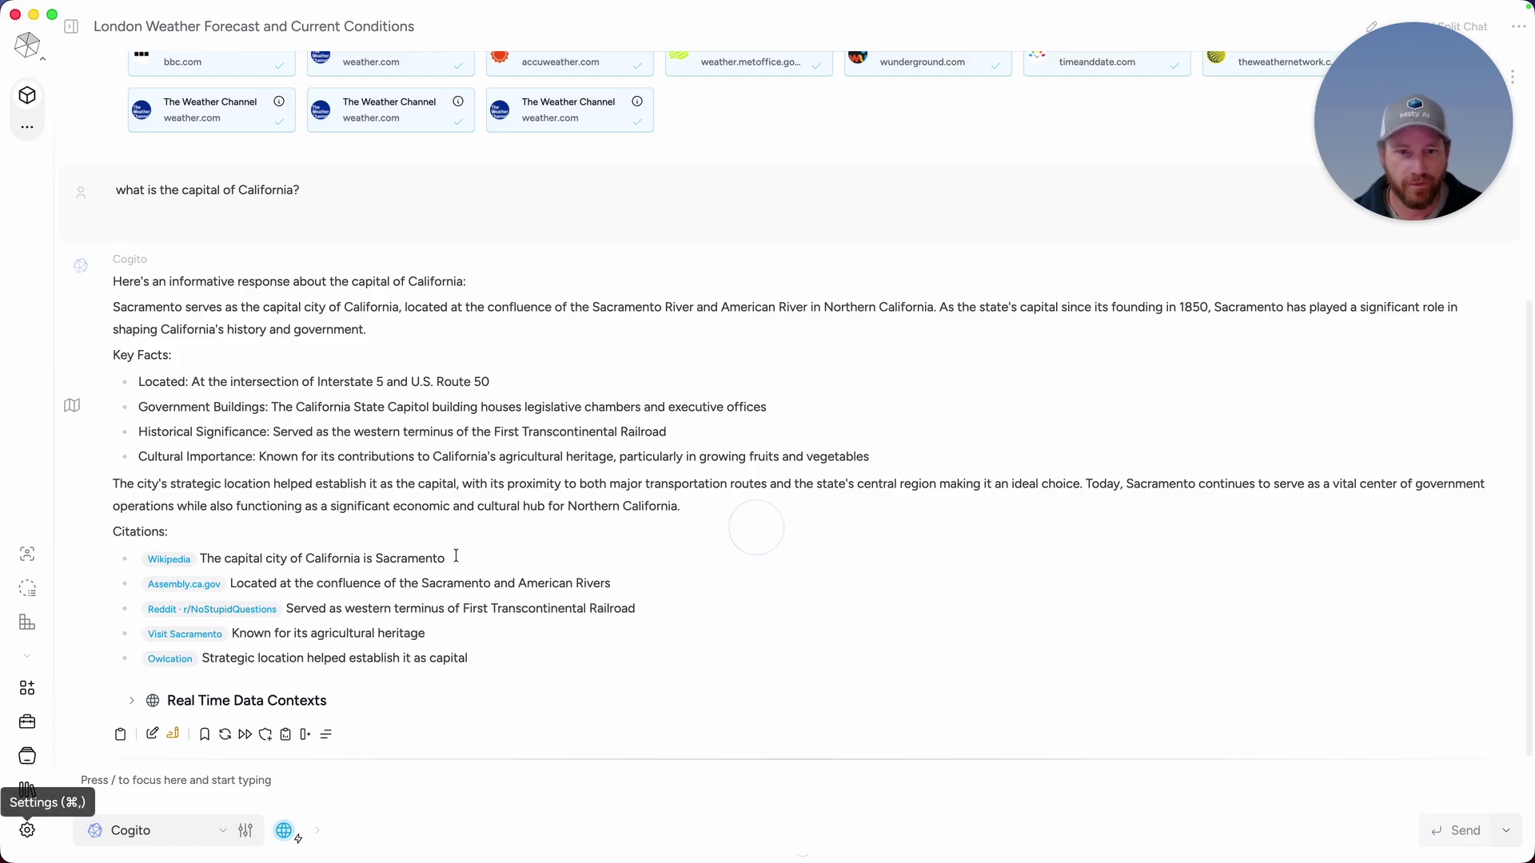
pyautogui.moveTo(207, 584)
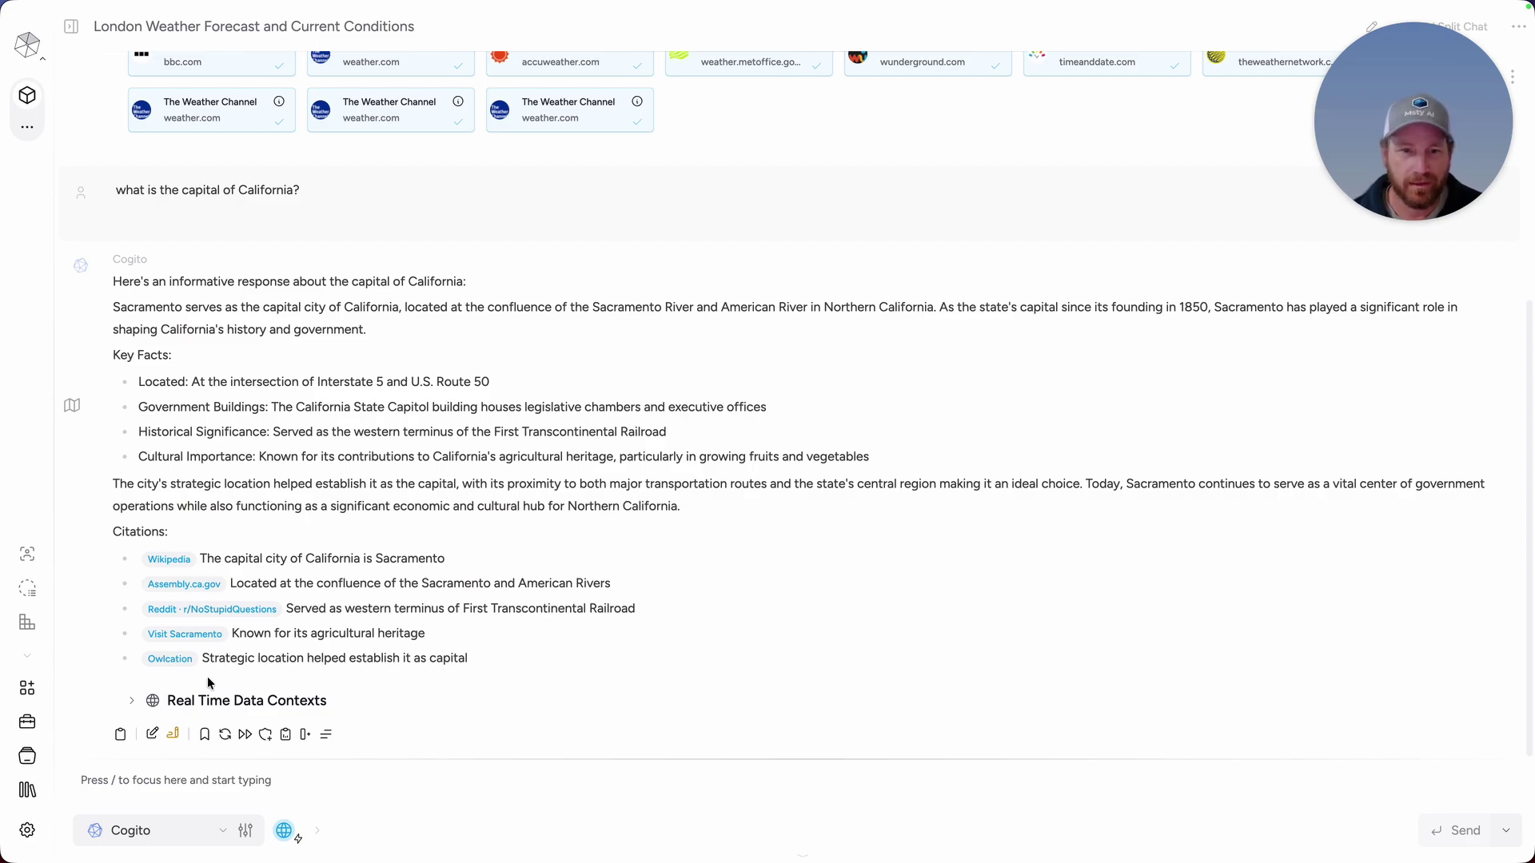
# Examine Google's advanced real-time data options: custom search query, domain limit, extra operators and maximum results.
pyautogui.click(286, 829)
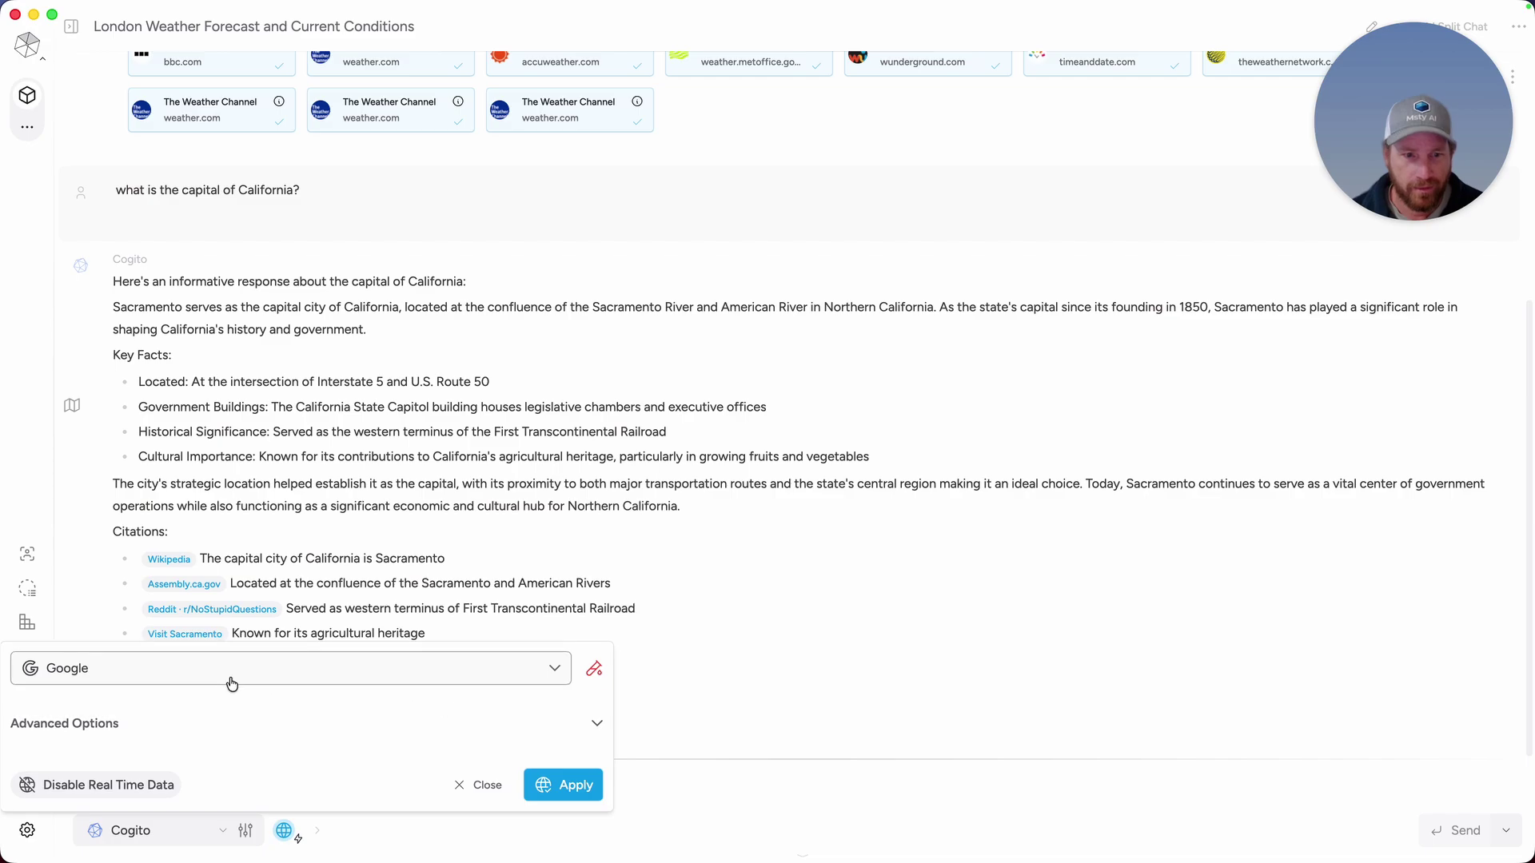
pyautogui.click(99, 727)
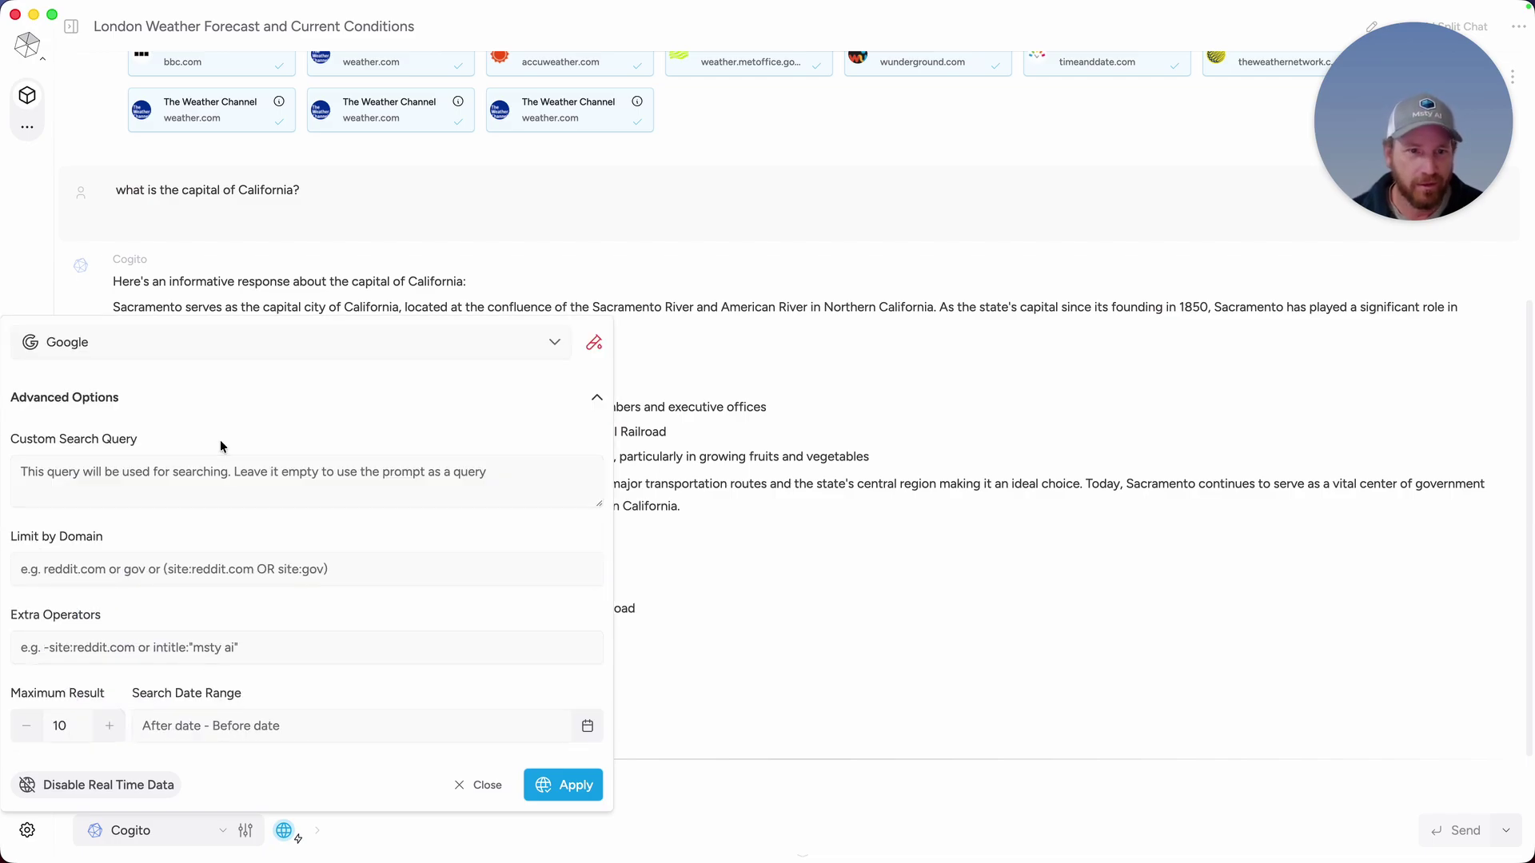
pyautogui.click(112, 471)
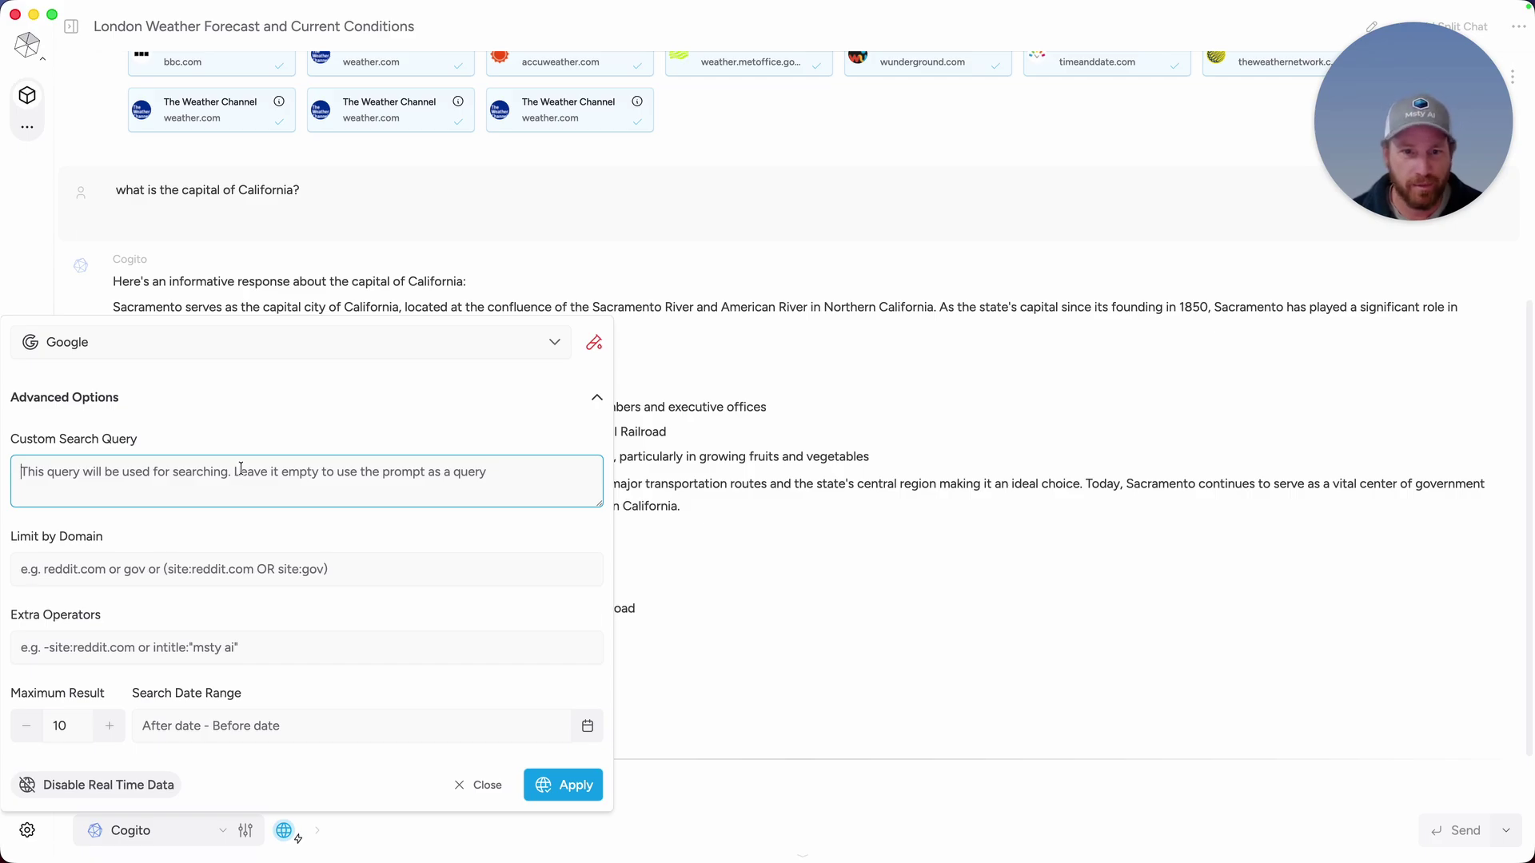
pyautogui.click(72, 545)
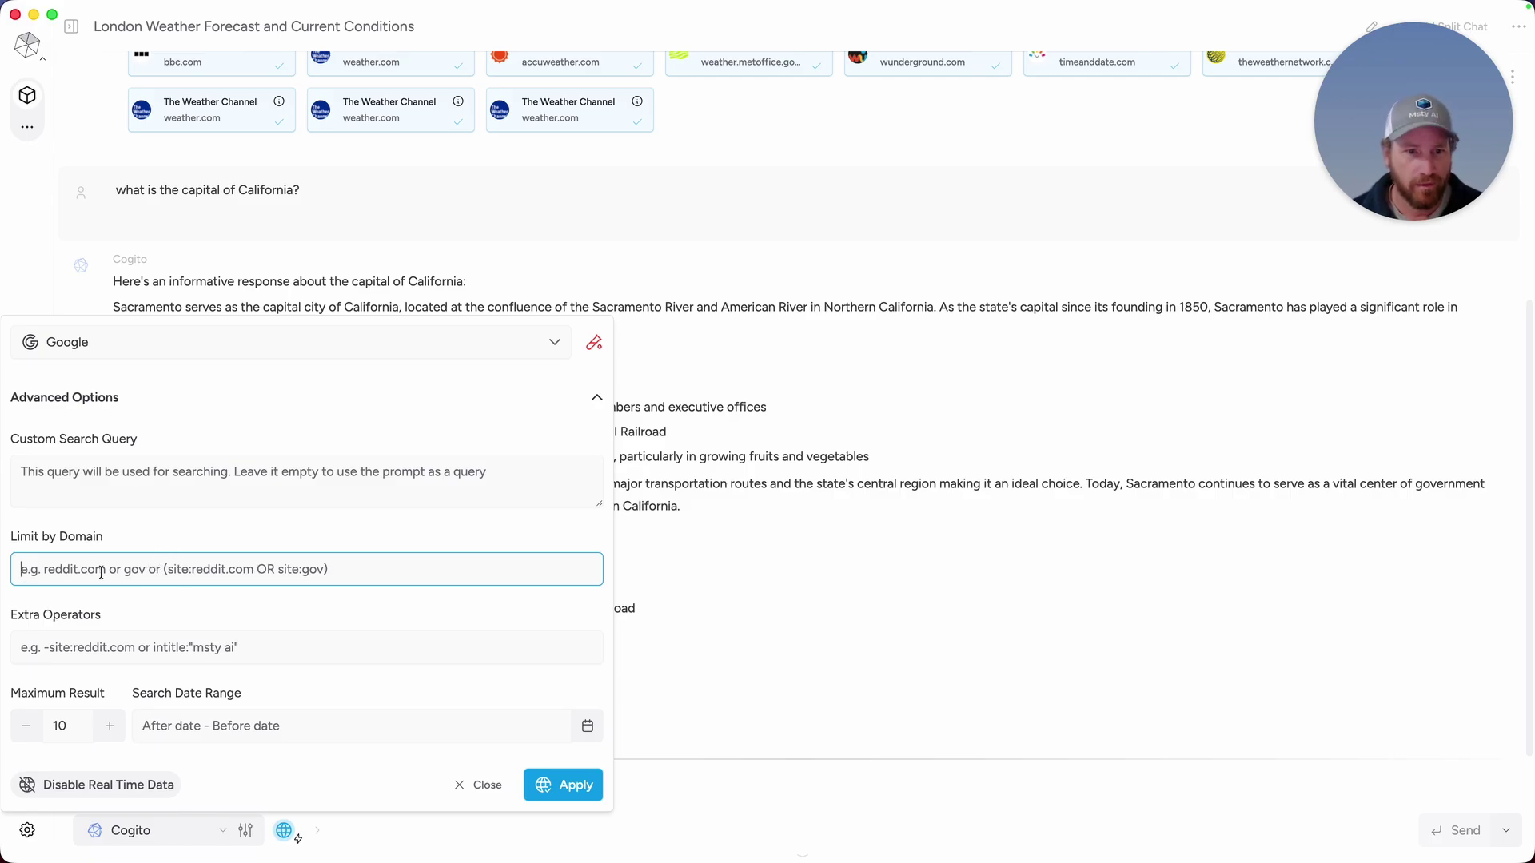
pyautogui.click(121, 644)
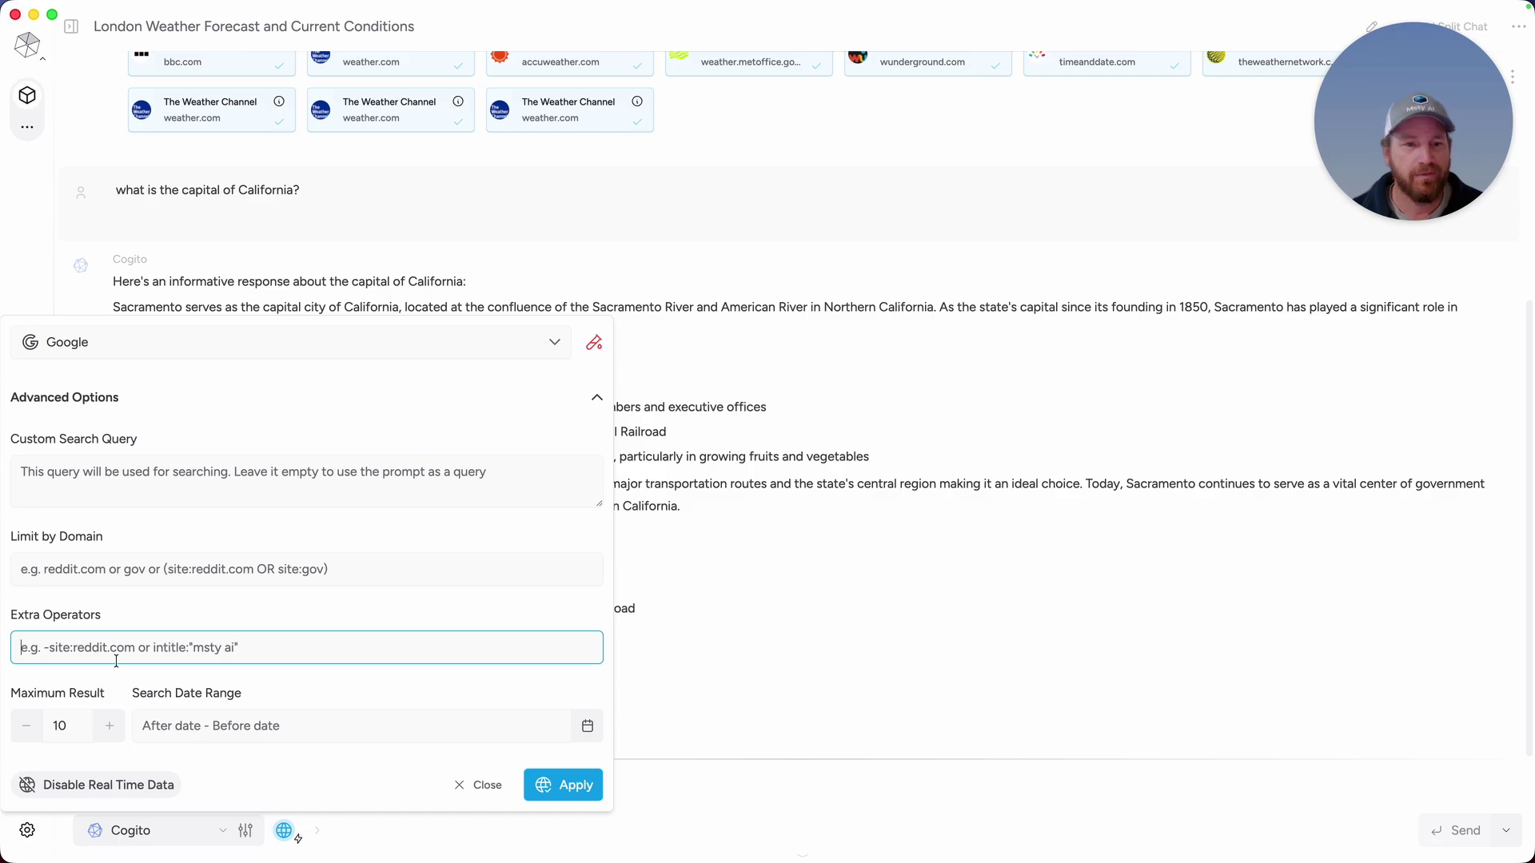
pyautogui.click(49, 725)
pyautogui.click(32, 726)
pyautogui.click(36, 726)
pyautogui.click(109, 726)
pyautogui.click(109, 726)
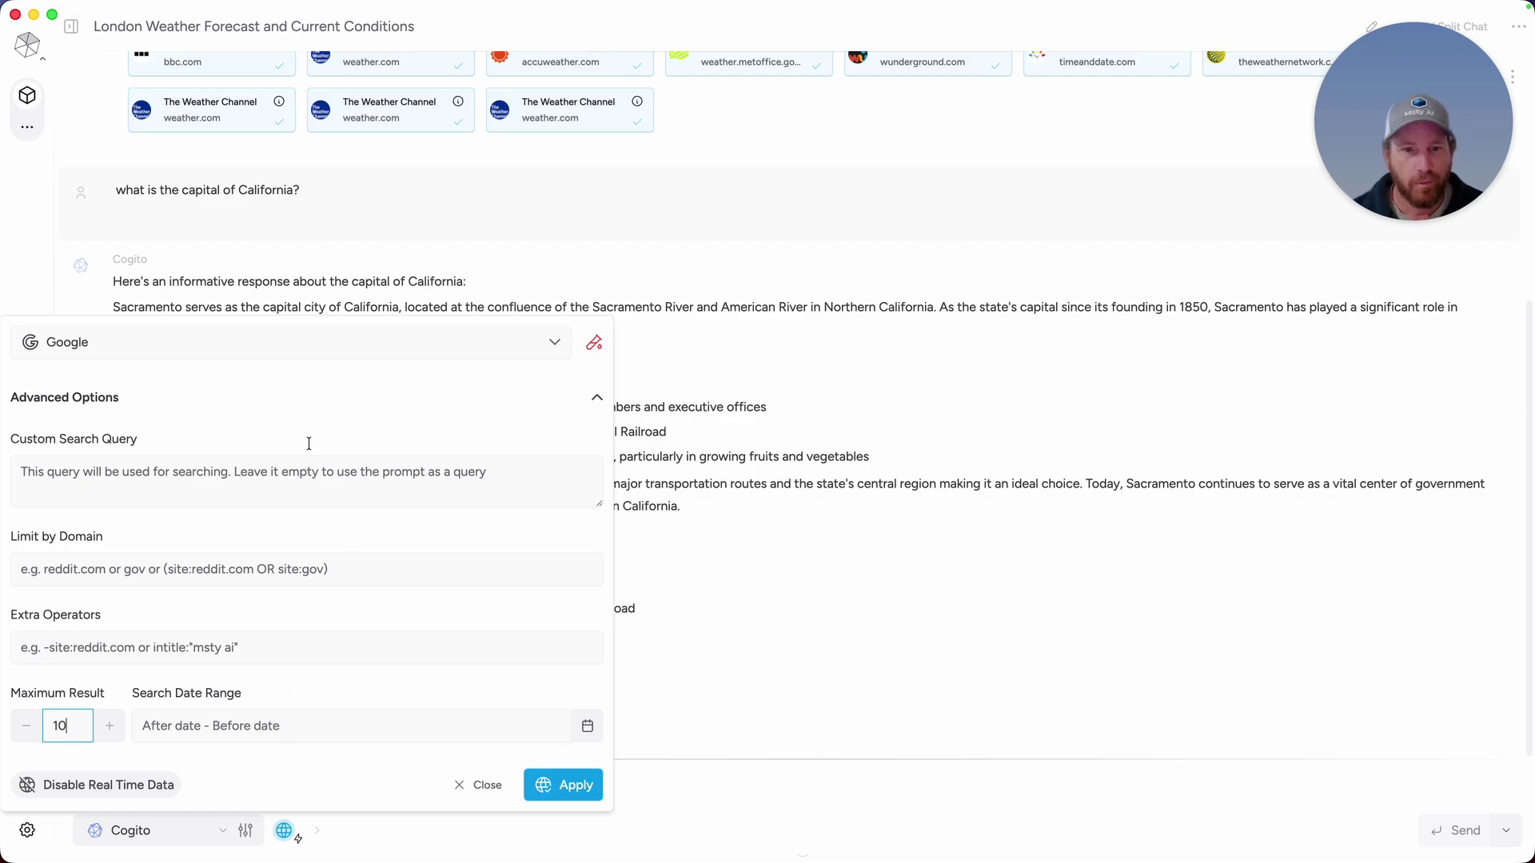
# Select Brave as the real-time data provider and examine its advanced options, including Limit by Domain.
pyautogui.click(136, 343)
pyautogui.click(96, 440)
pyautogui.click(204, 730)
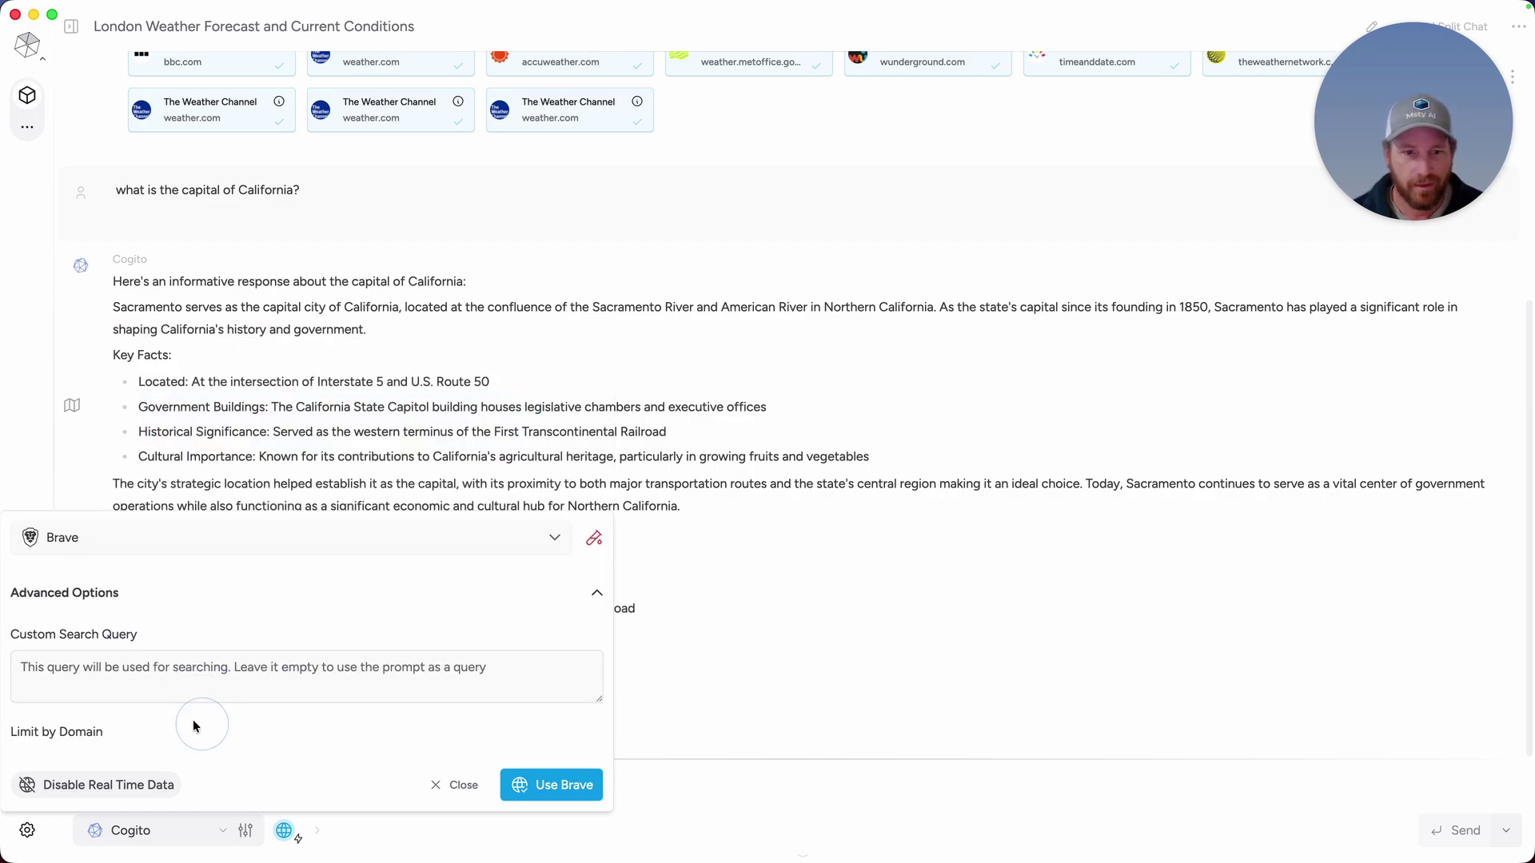
pyautogui.click(102, 582)
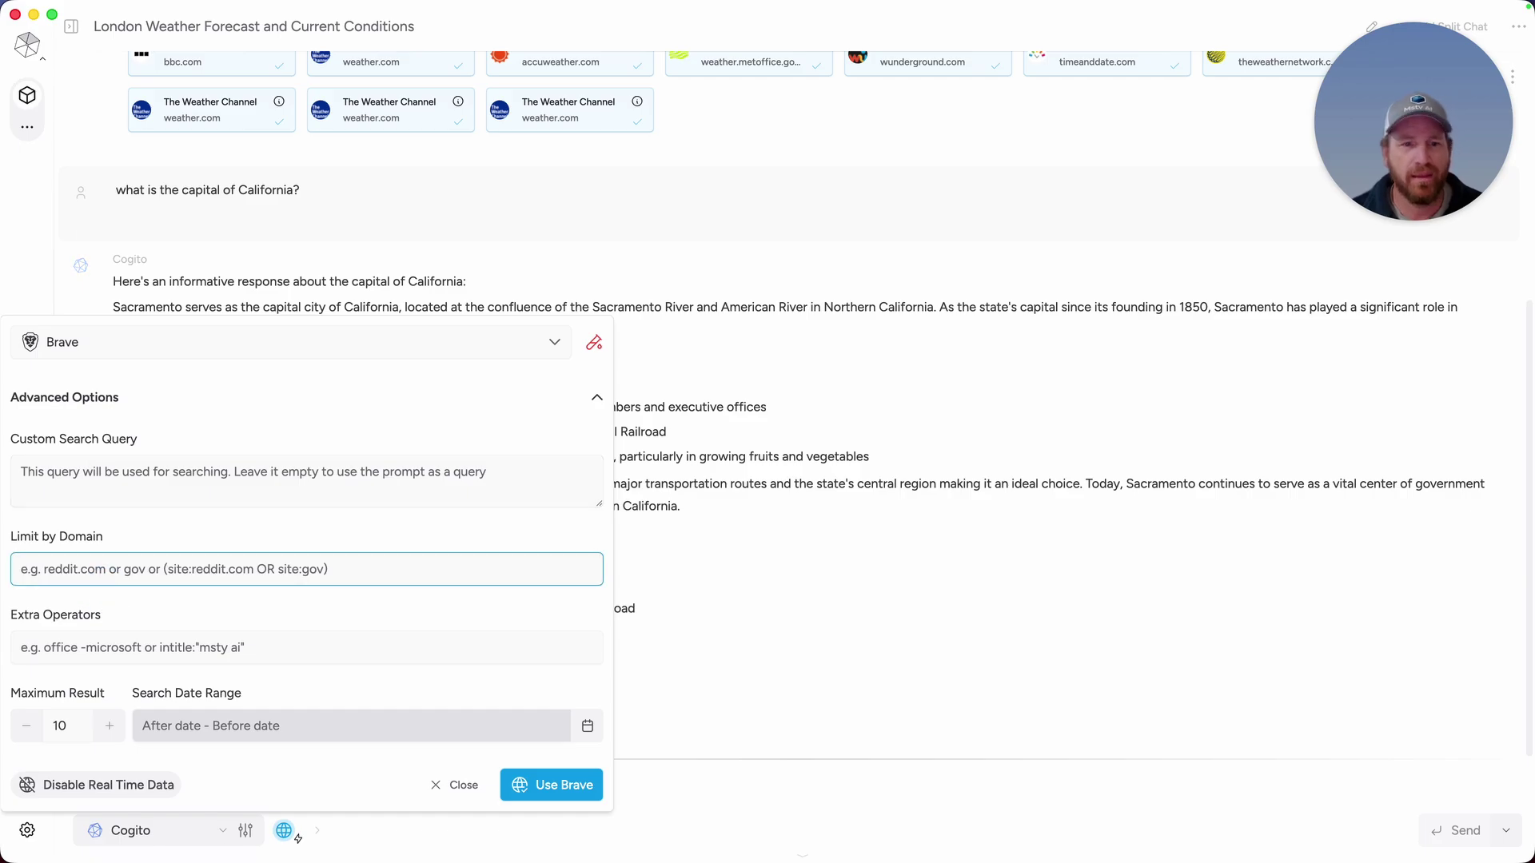
# Limit the Brave search to the domain reddit.com with a maximum of 3 results and enable it for the chat.
pyautogui.write('red')
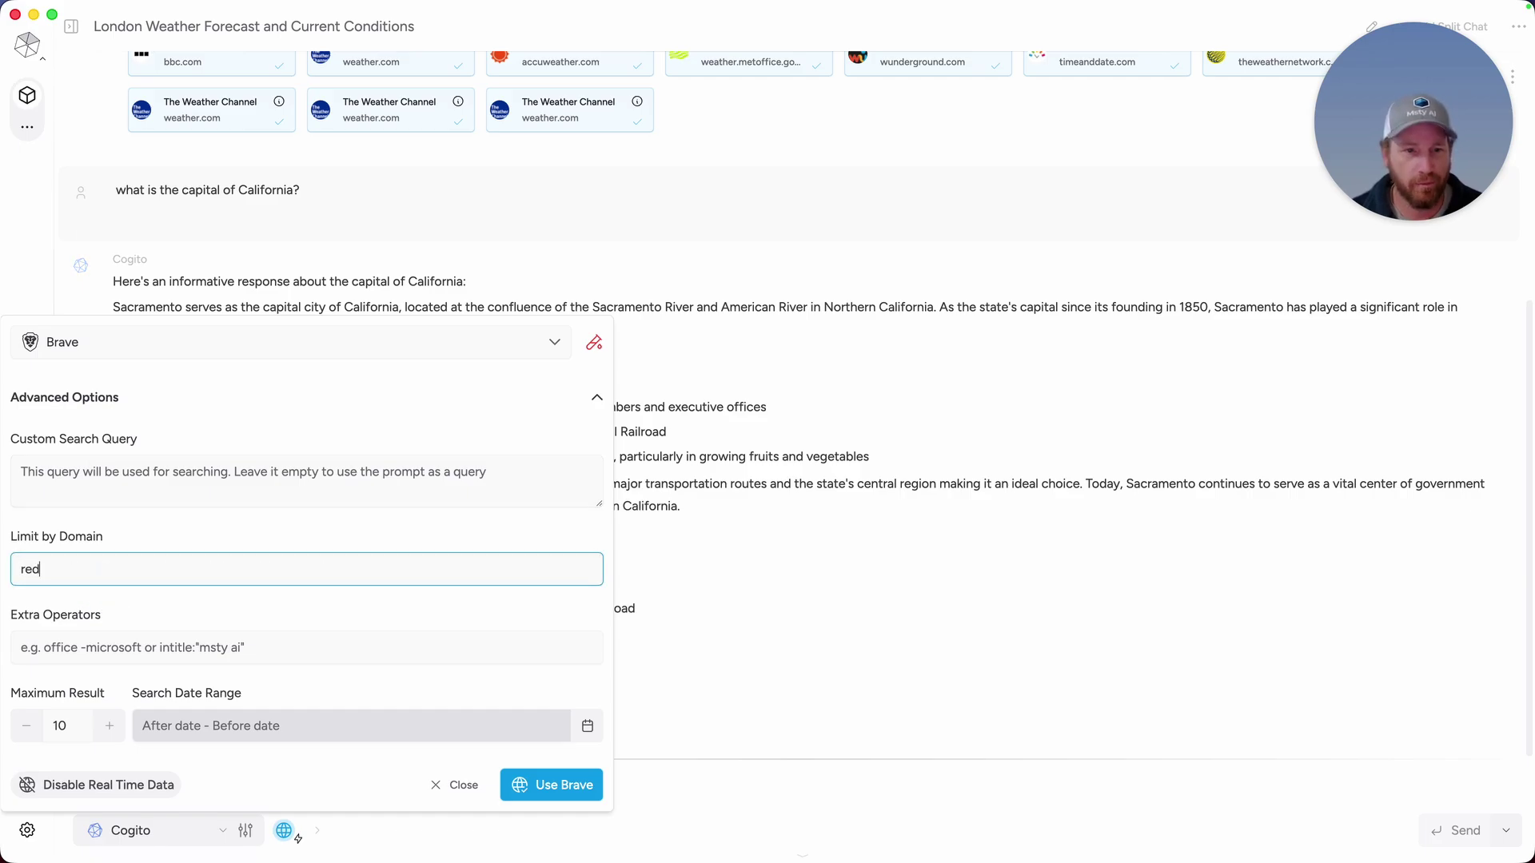
pyautogui.write('dit.com')
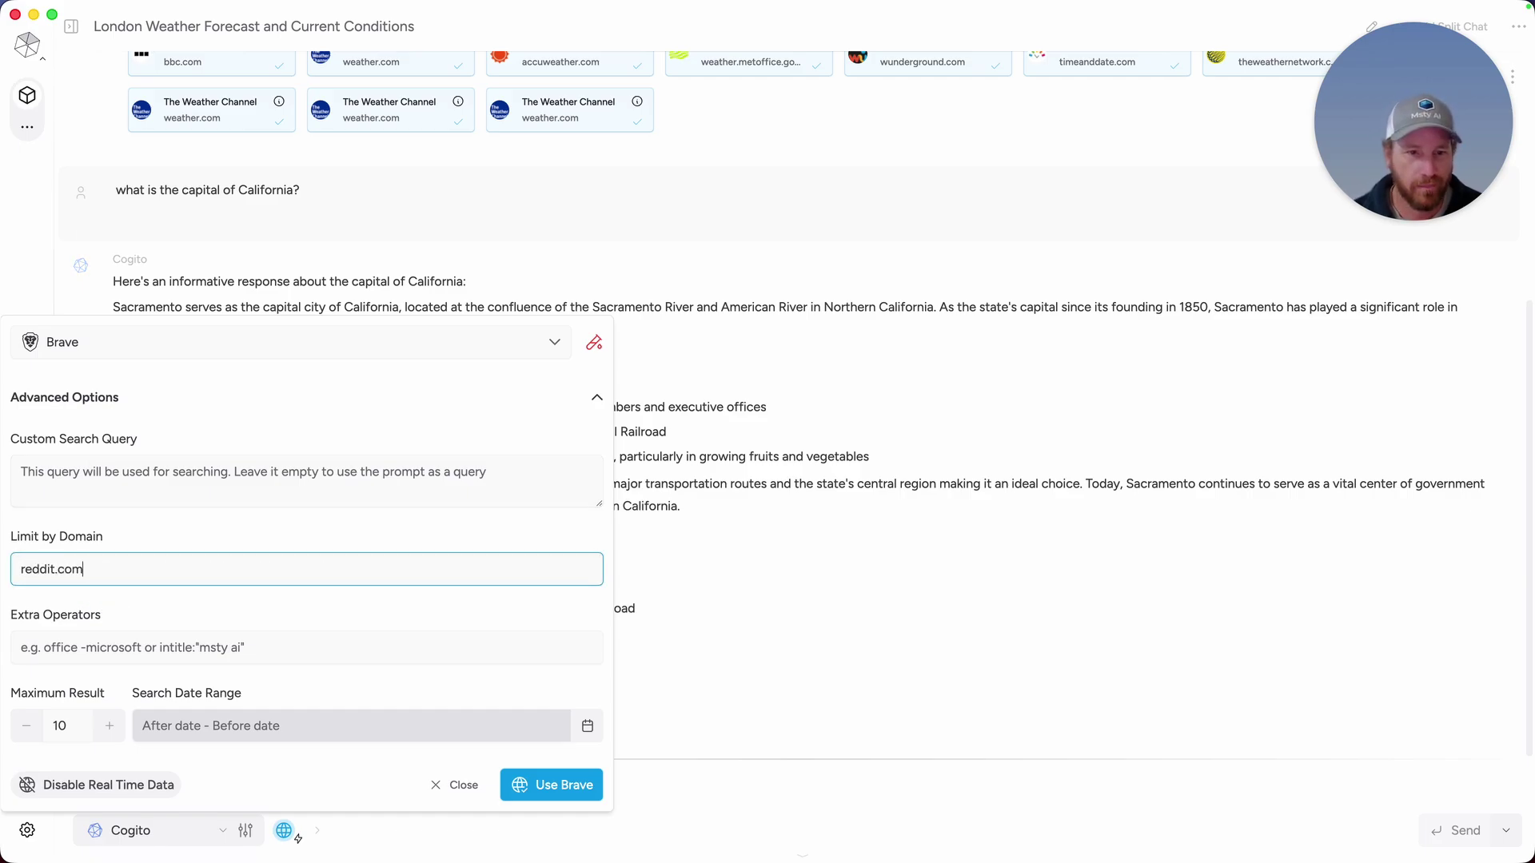
pyautogui.click(24, 729)
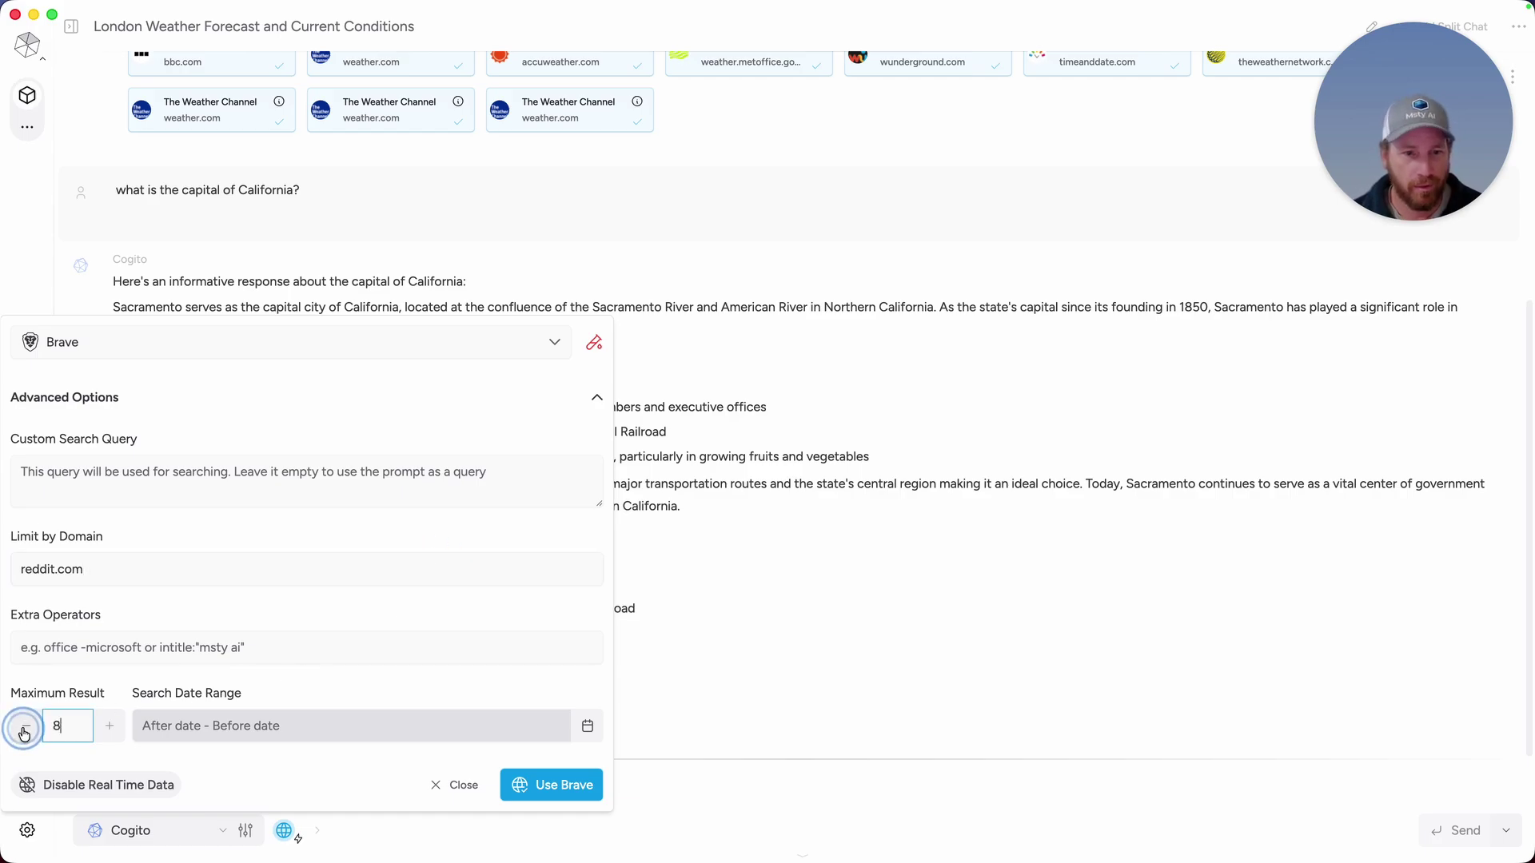
pyautogui.click(24, 729)
pyautogui.click(25, 729)
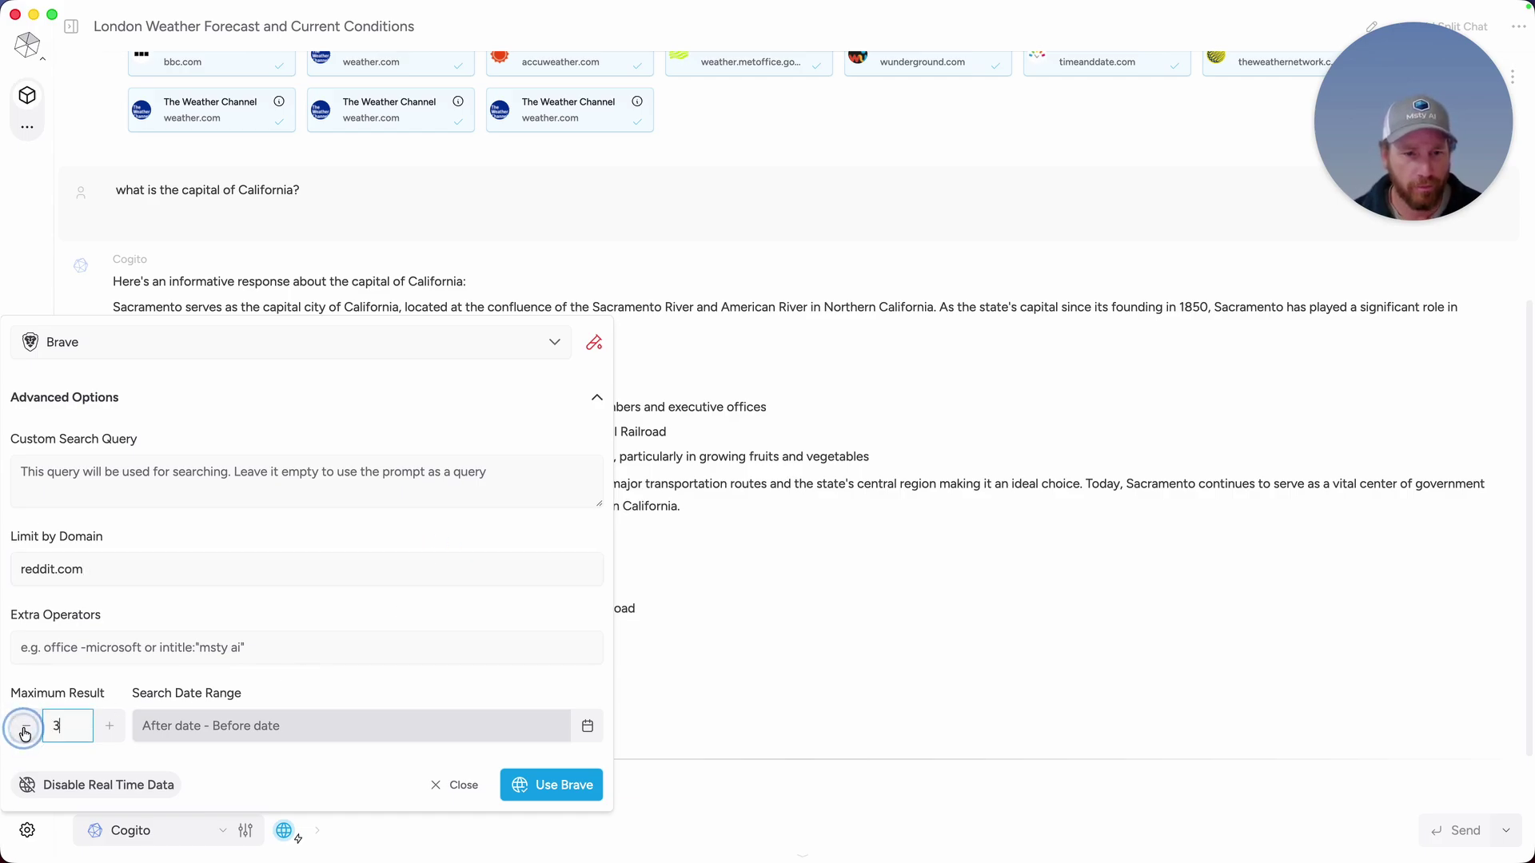
pyautogui.click(564, 790)
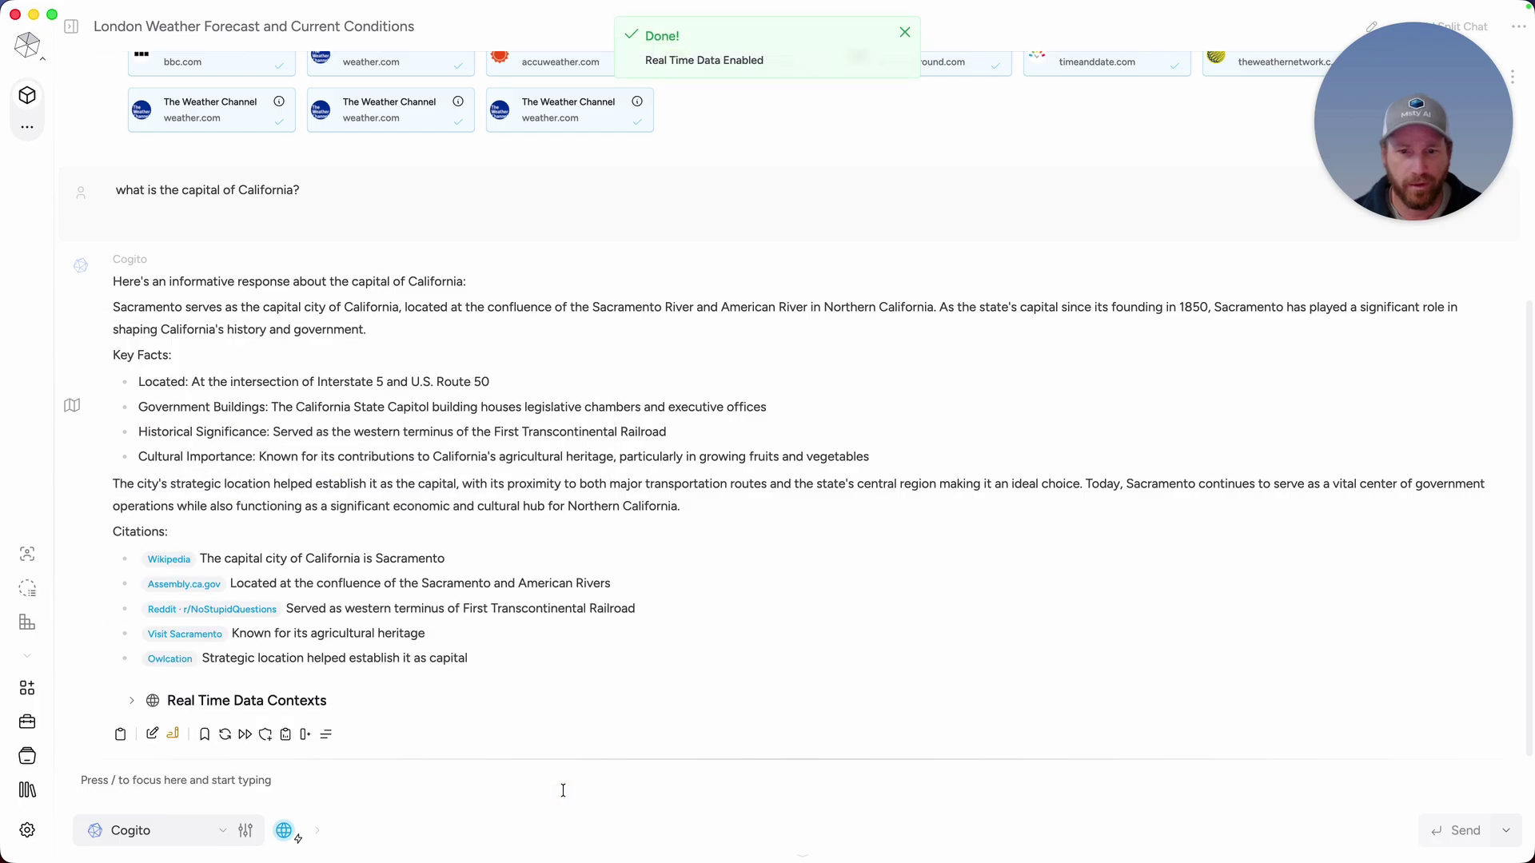
# Add a context shield after the California answer and send the prompt "tell me about msty studio".
pyautogui.click(264, 734)
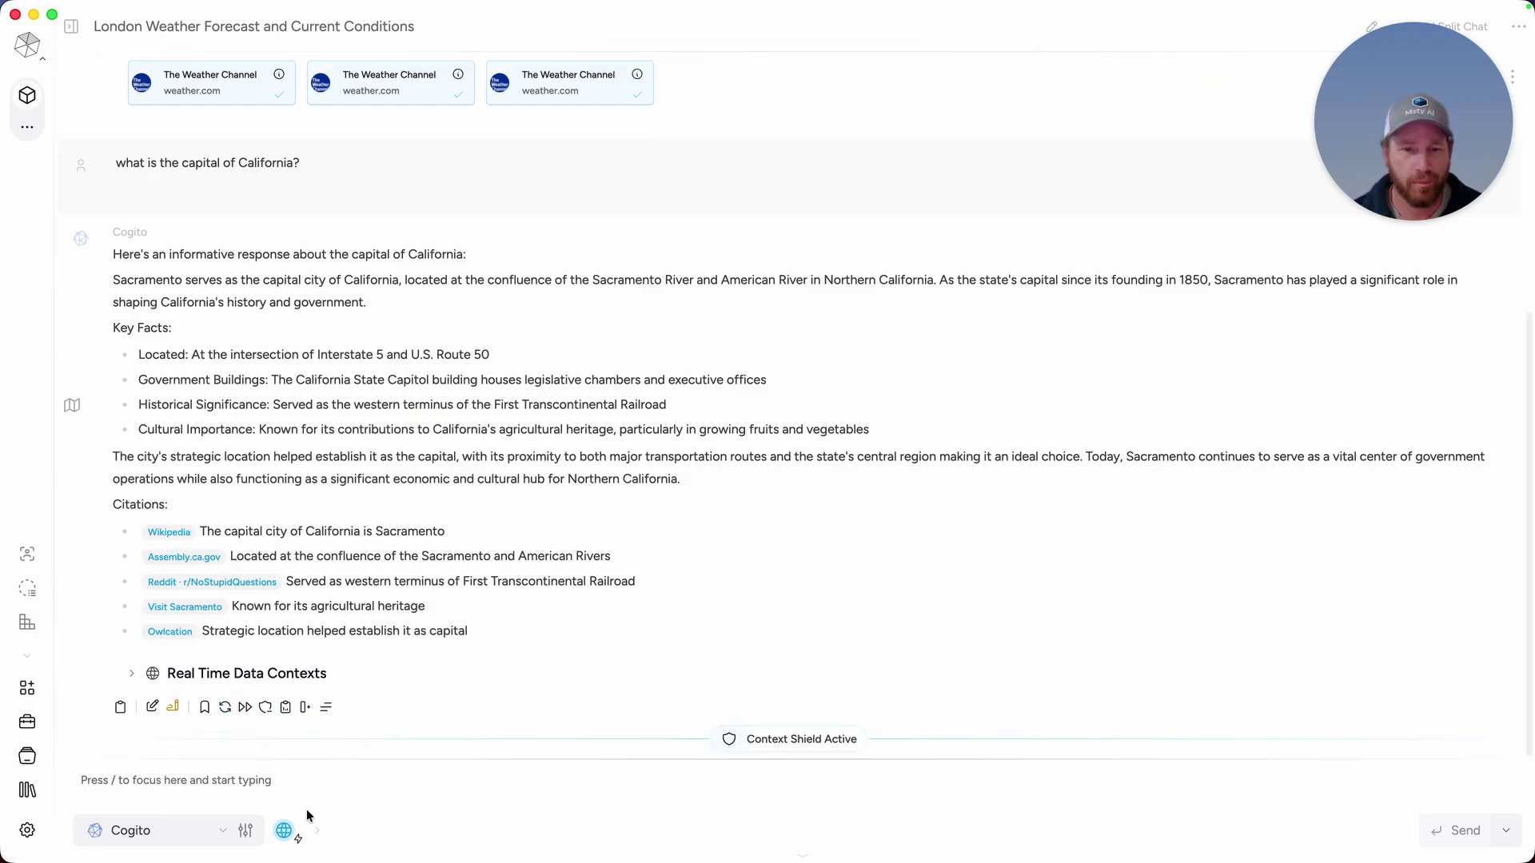
pyautogui.click(320, 780)
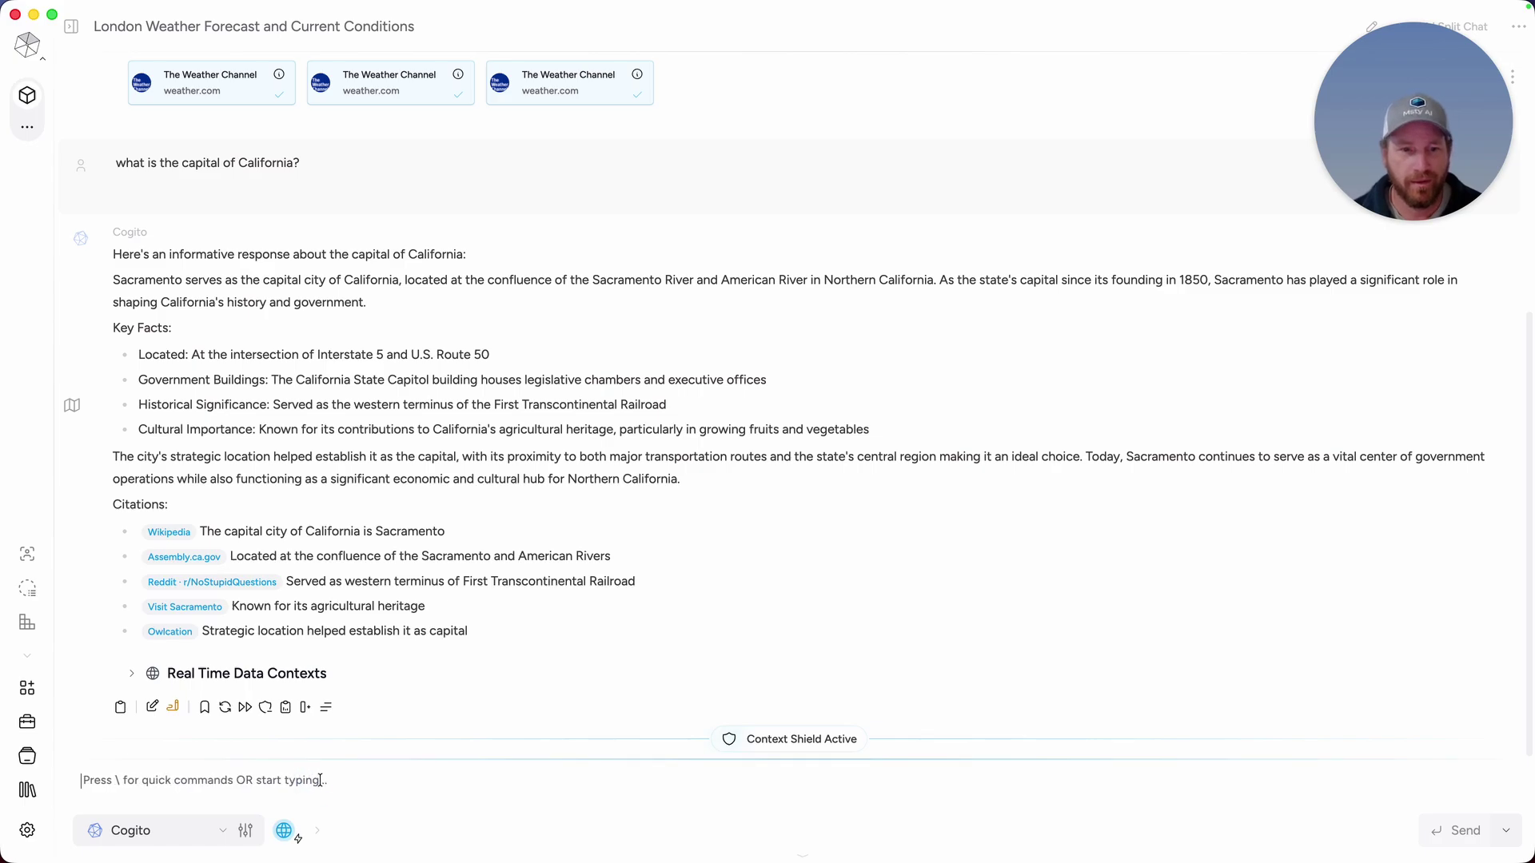
pyautogui.write('tell me a')
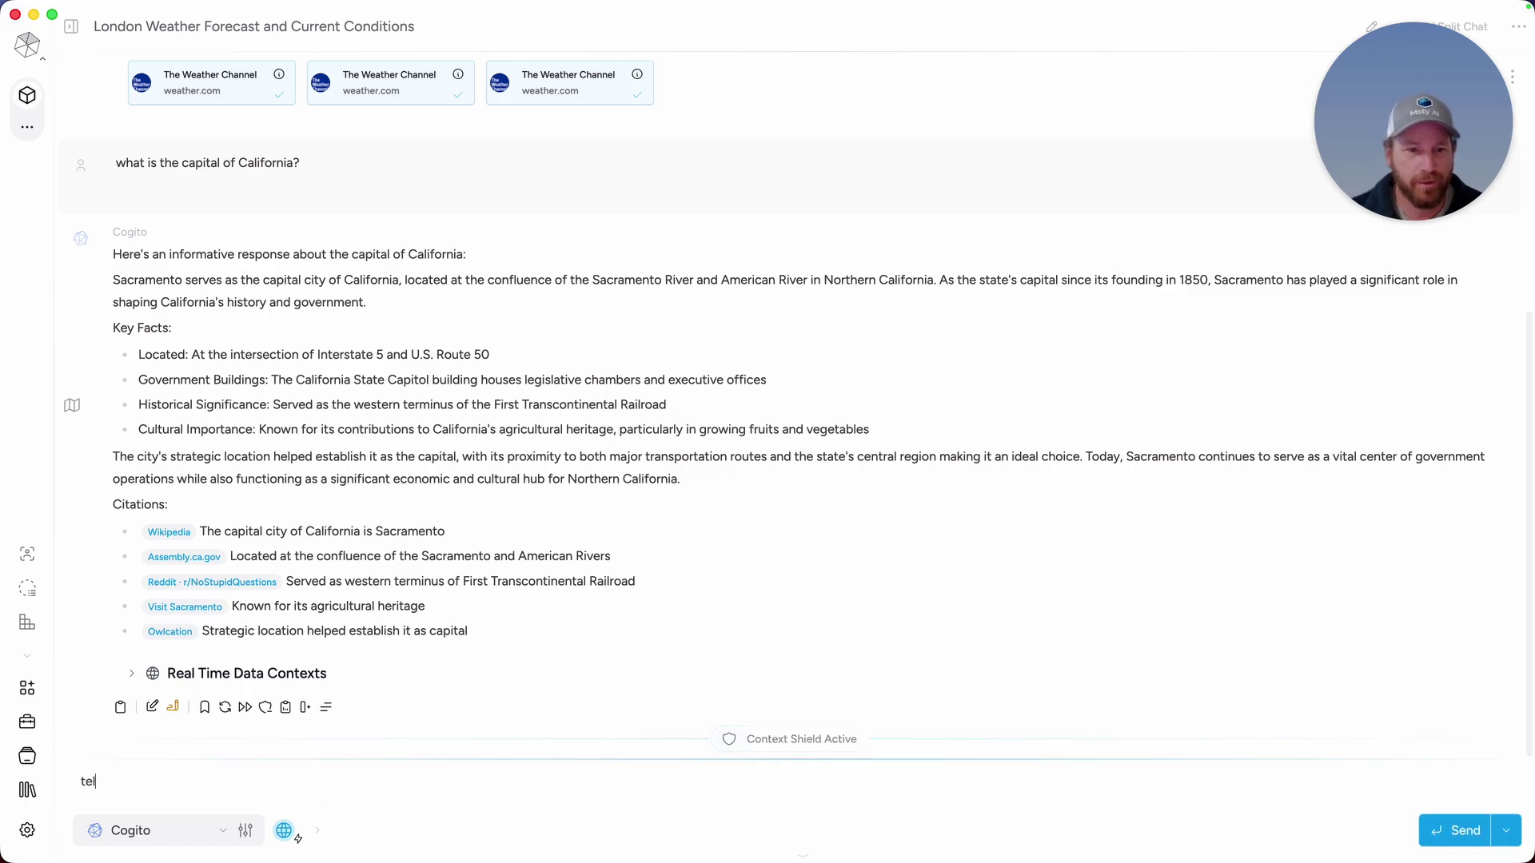
pyautogui.write('buot')
pyautogui.press('BackSpace')
pyautogui.press('BackSpace')
pyautogui.press('BackSpace')
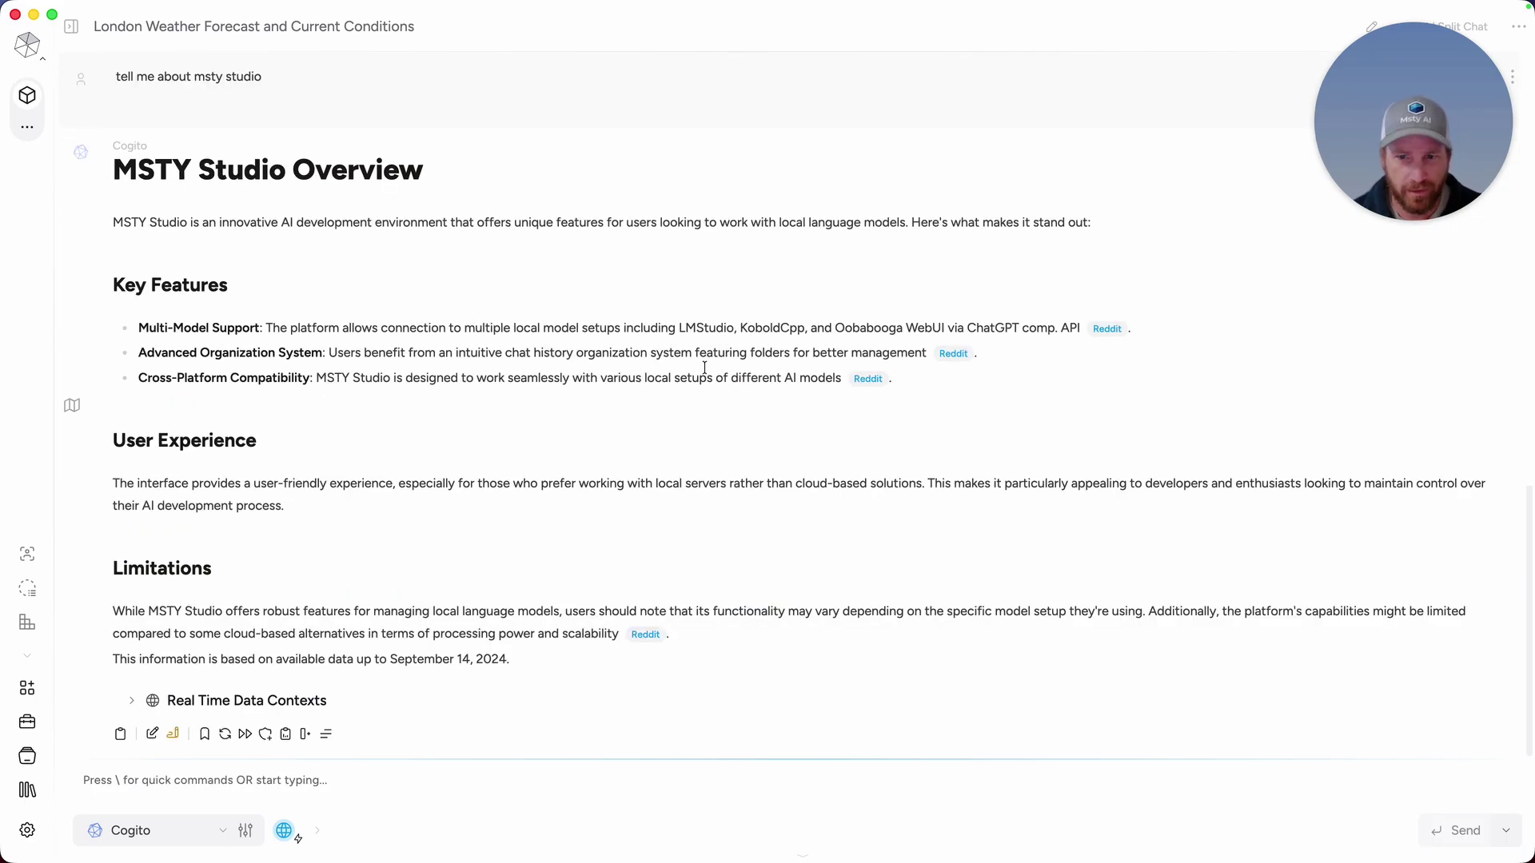
# Expand the MSTY Studio answer's Real Time Data Contexts and switch the chat's real-time data provider to Google.
pyautogui.click(229, 701)
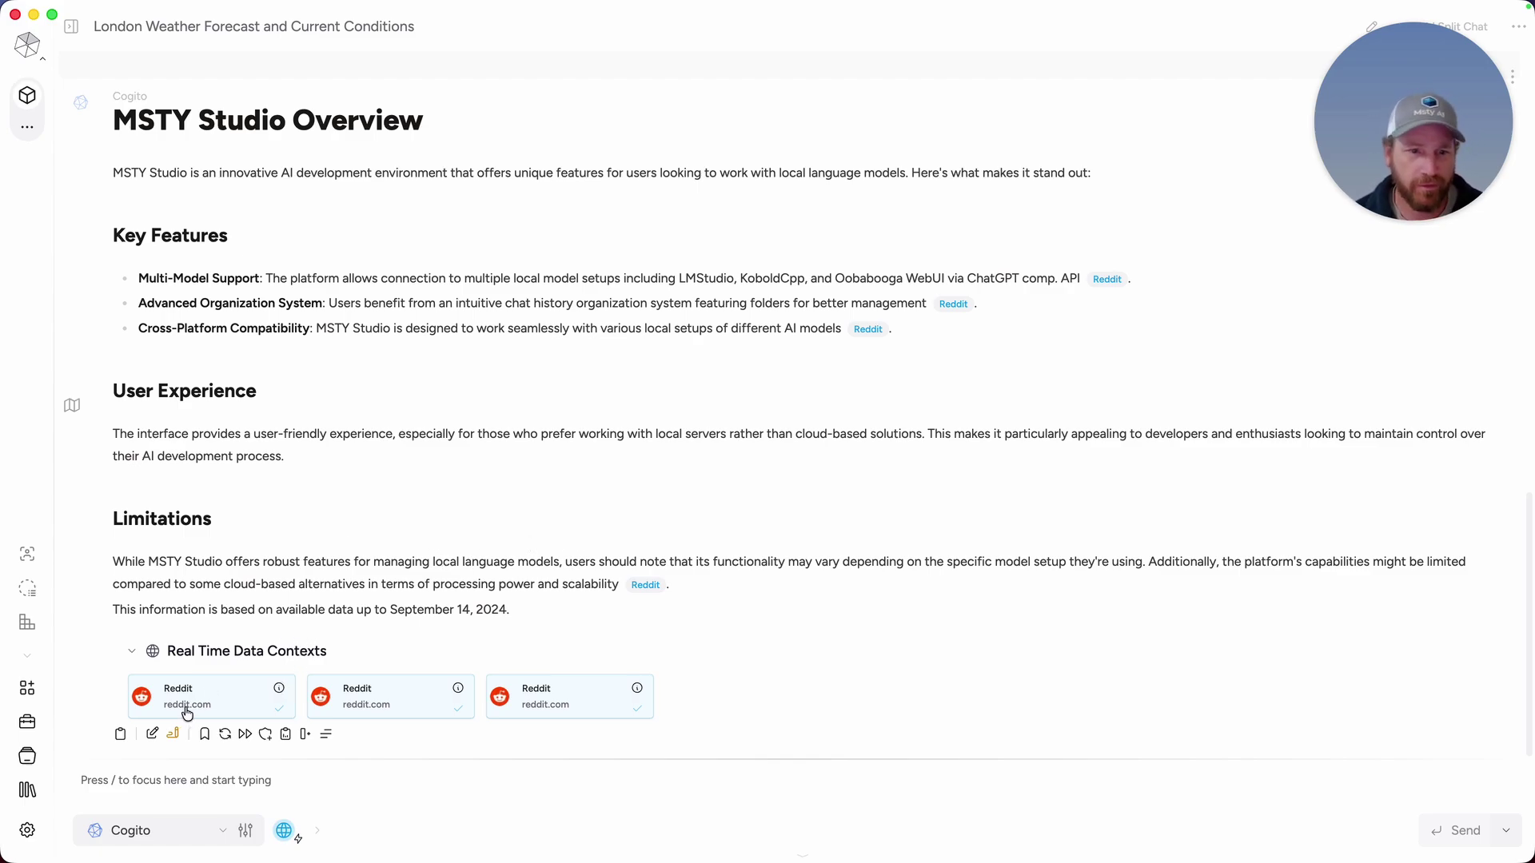
pyautogui.click(284, 832)
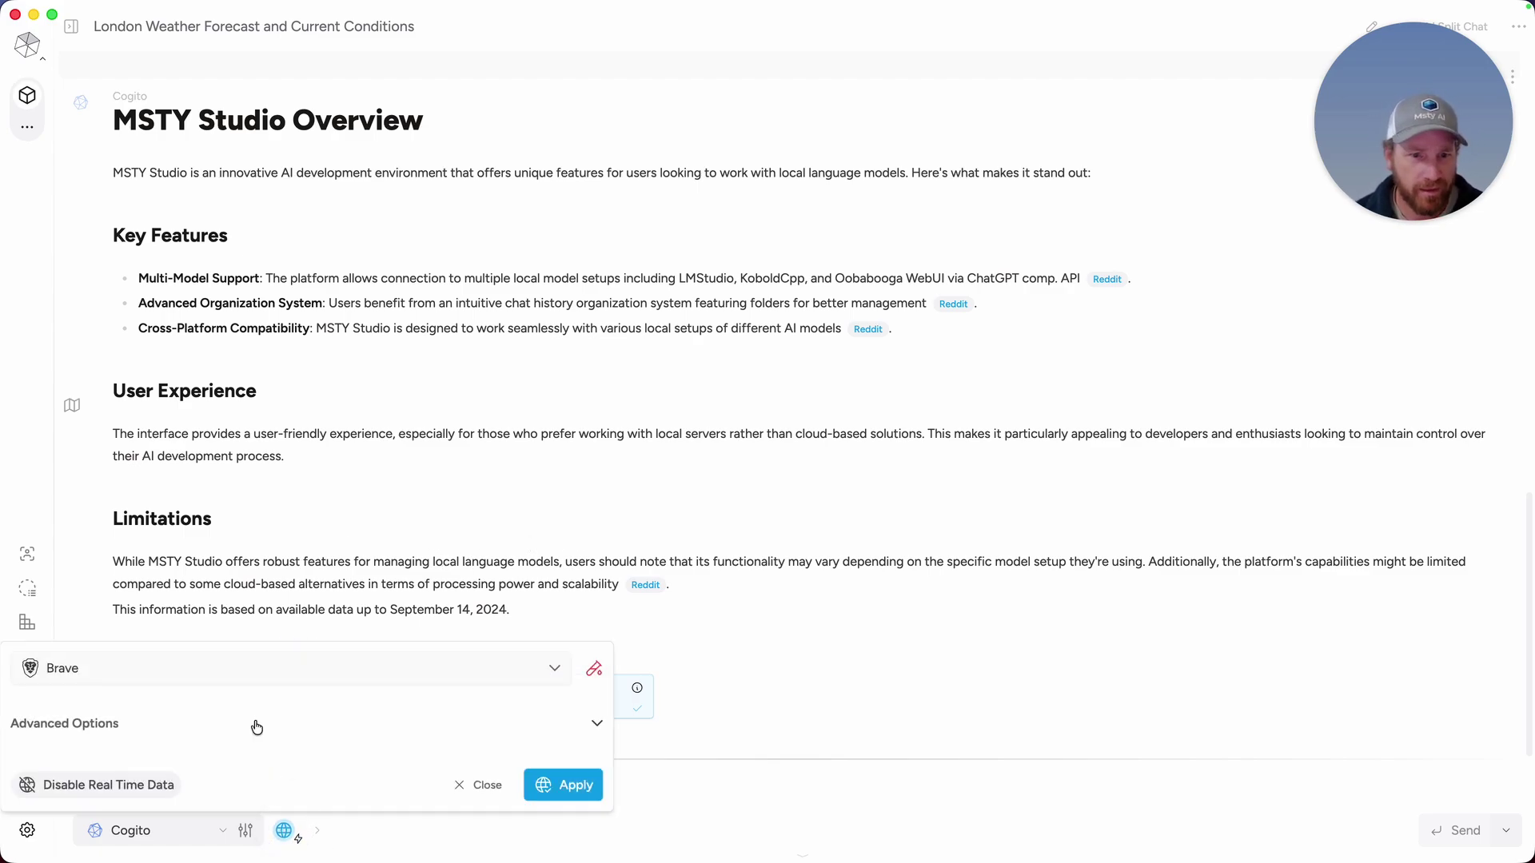
pyautogui.click(141, 666)
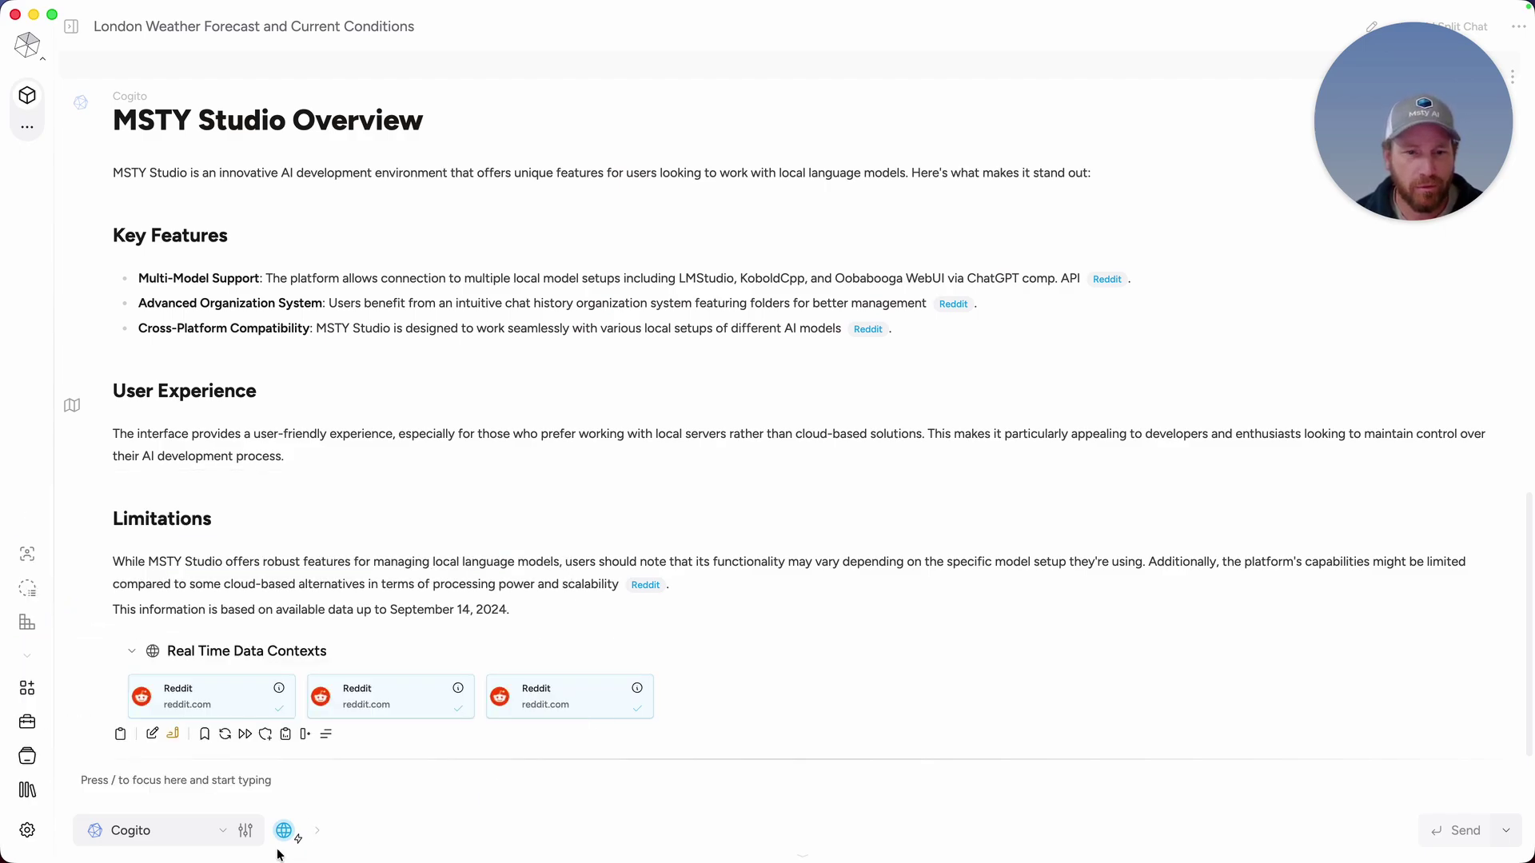
pyautogui.click(283, 839)
pyautogui.click(192, 668)
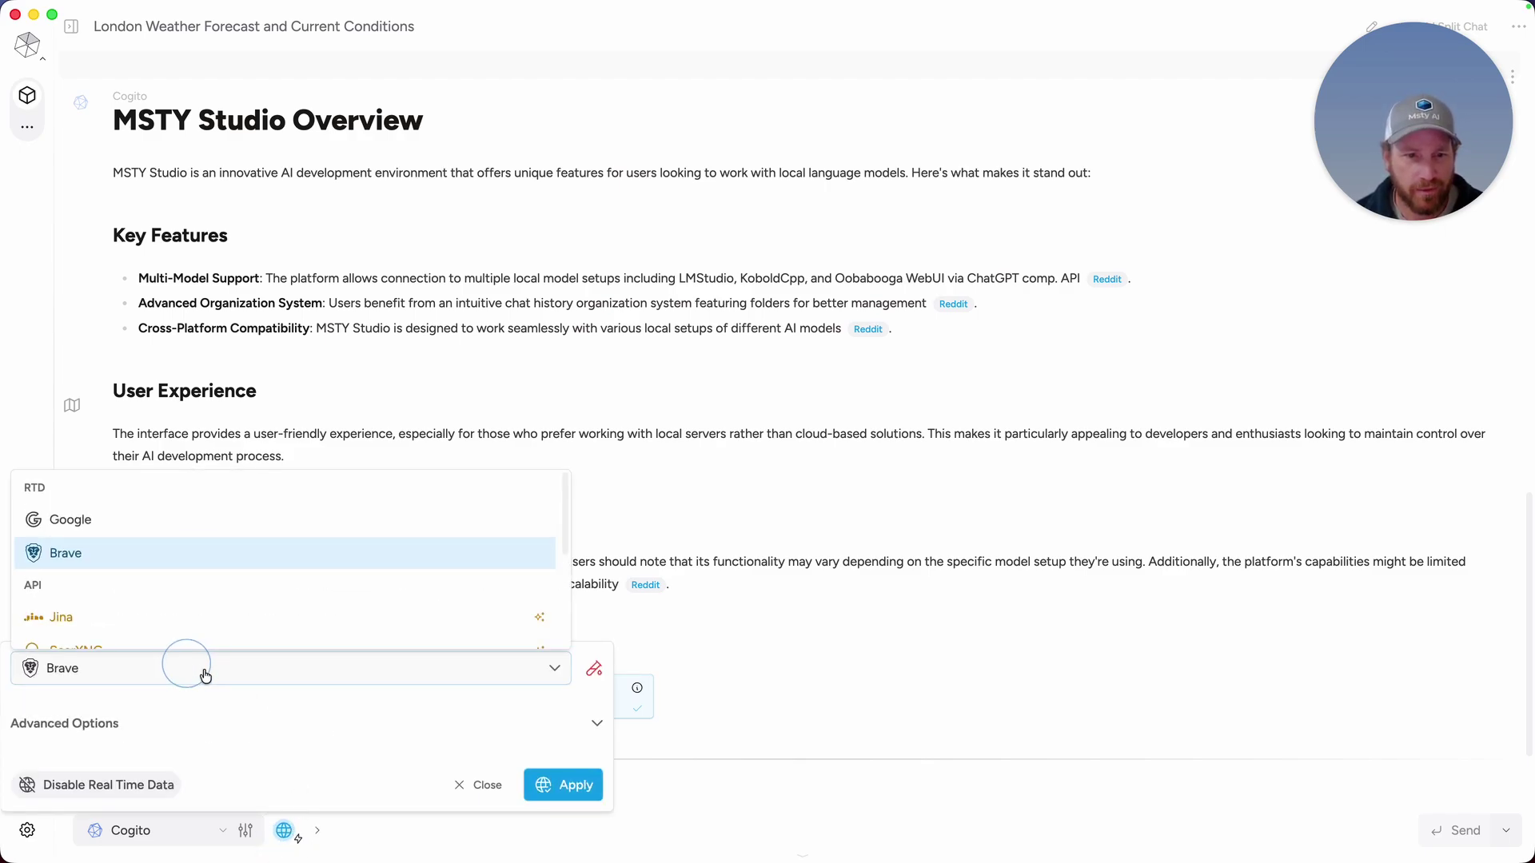
pyautogui.click(104, 520)
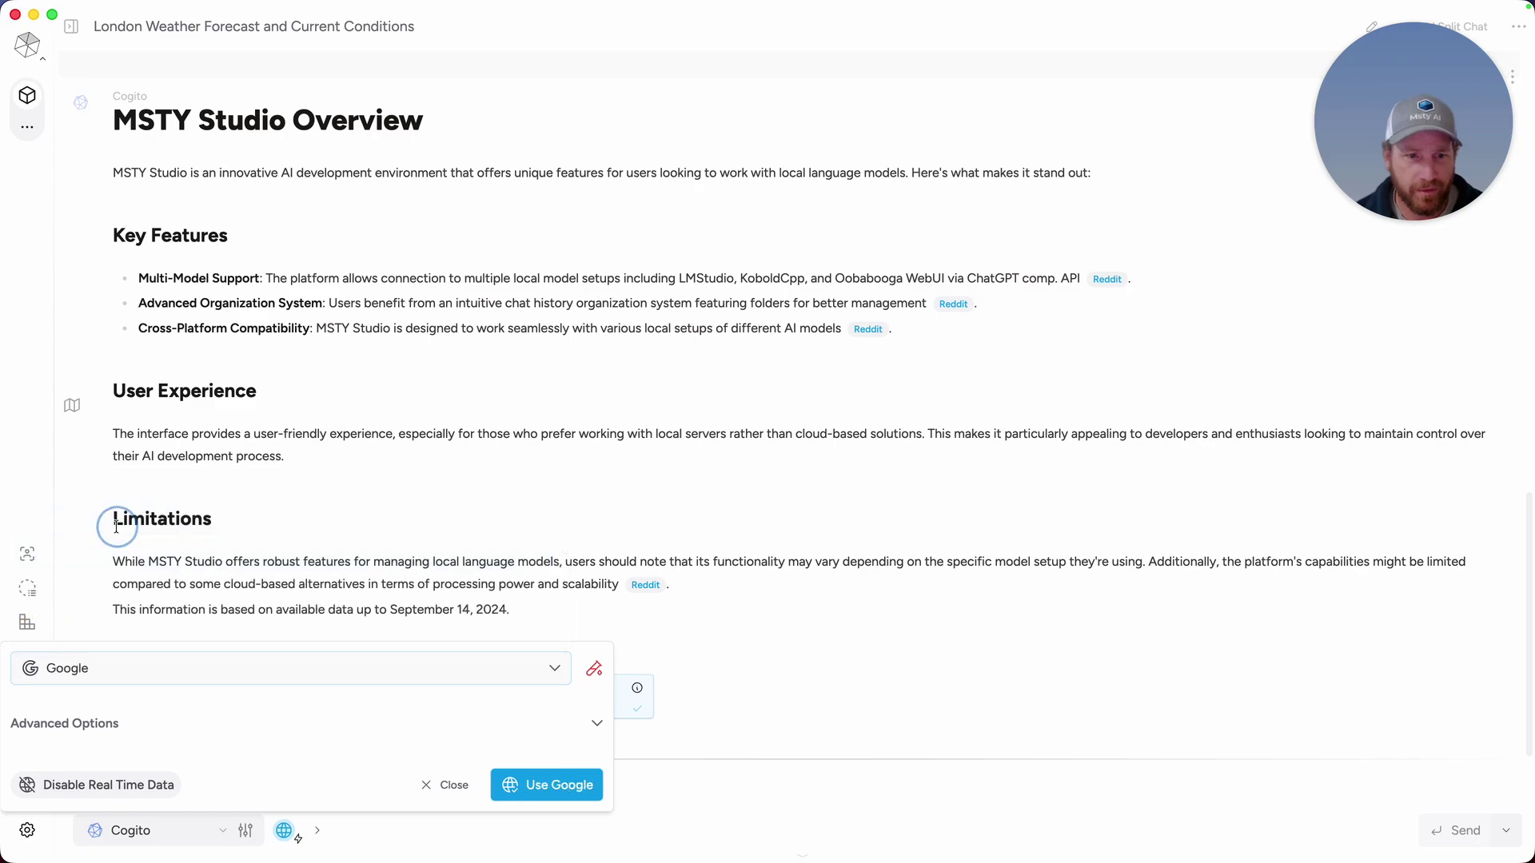
pyautogui.click(532, 785)
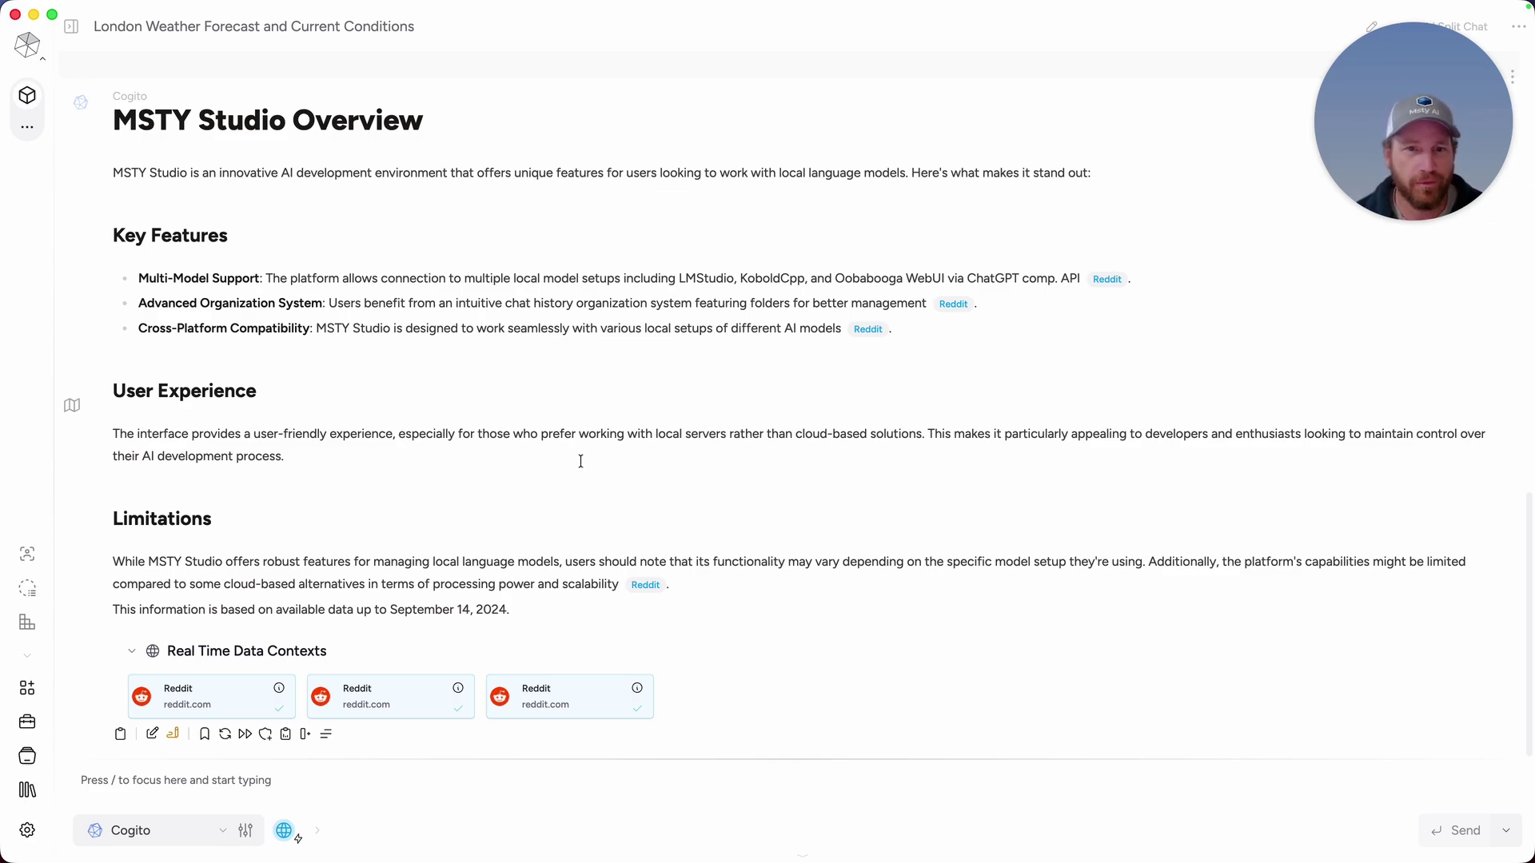
# Examine the available real-time data providers, including the API-based ones such as Jina, SearXNG, Tavily and Exa.
pyautogui.click(284, 831)
pyautogui.click(343, 676)
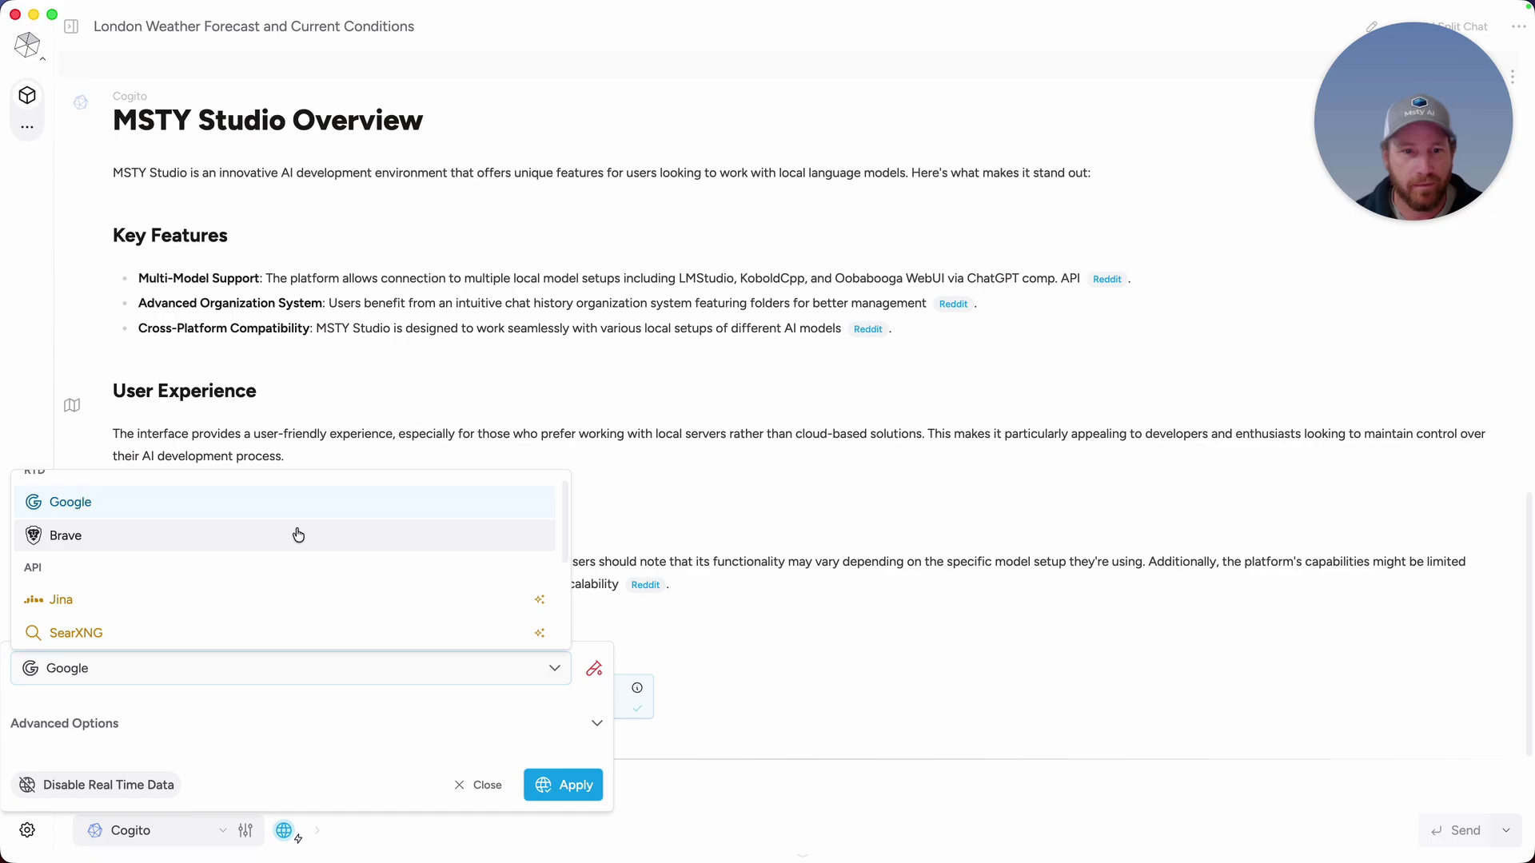
pyautogui.scroll(-1, 275, 533)
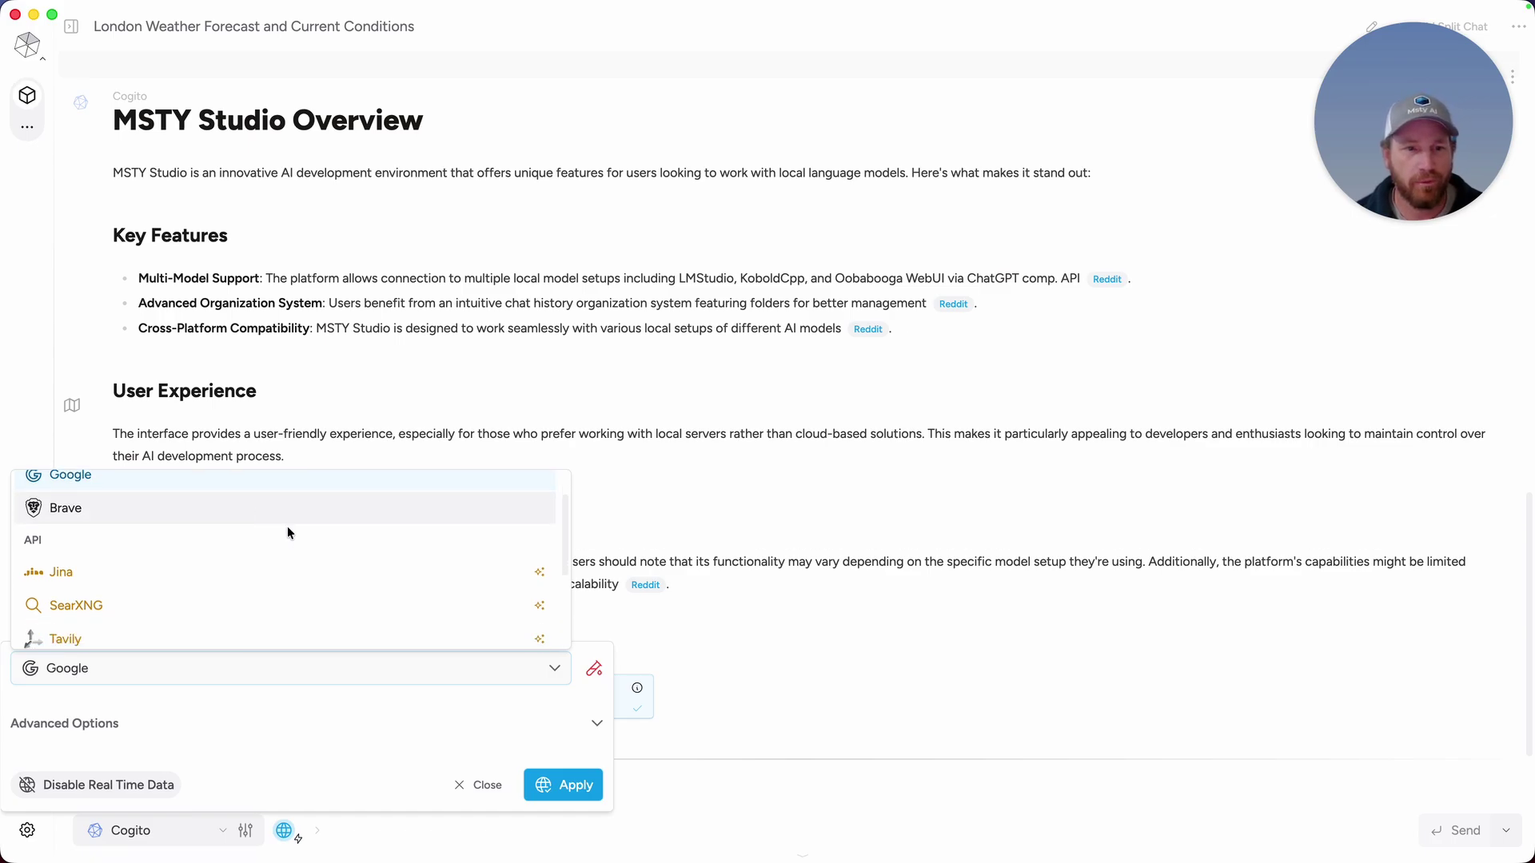
pyautogui.scroll(-2, 192, 530)
pyautogui.scroll(2, 160, 537)
pyautogui.scroll(-1, 120, 569)
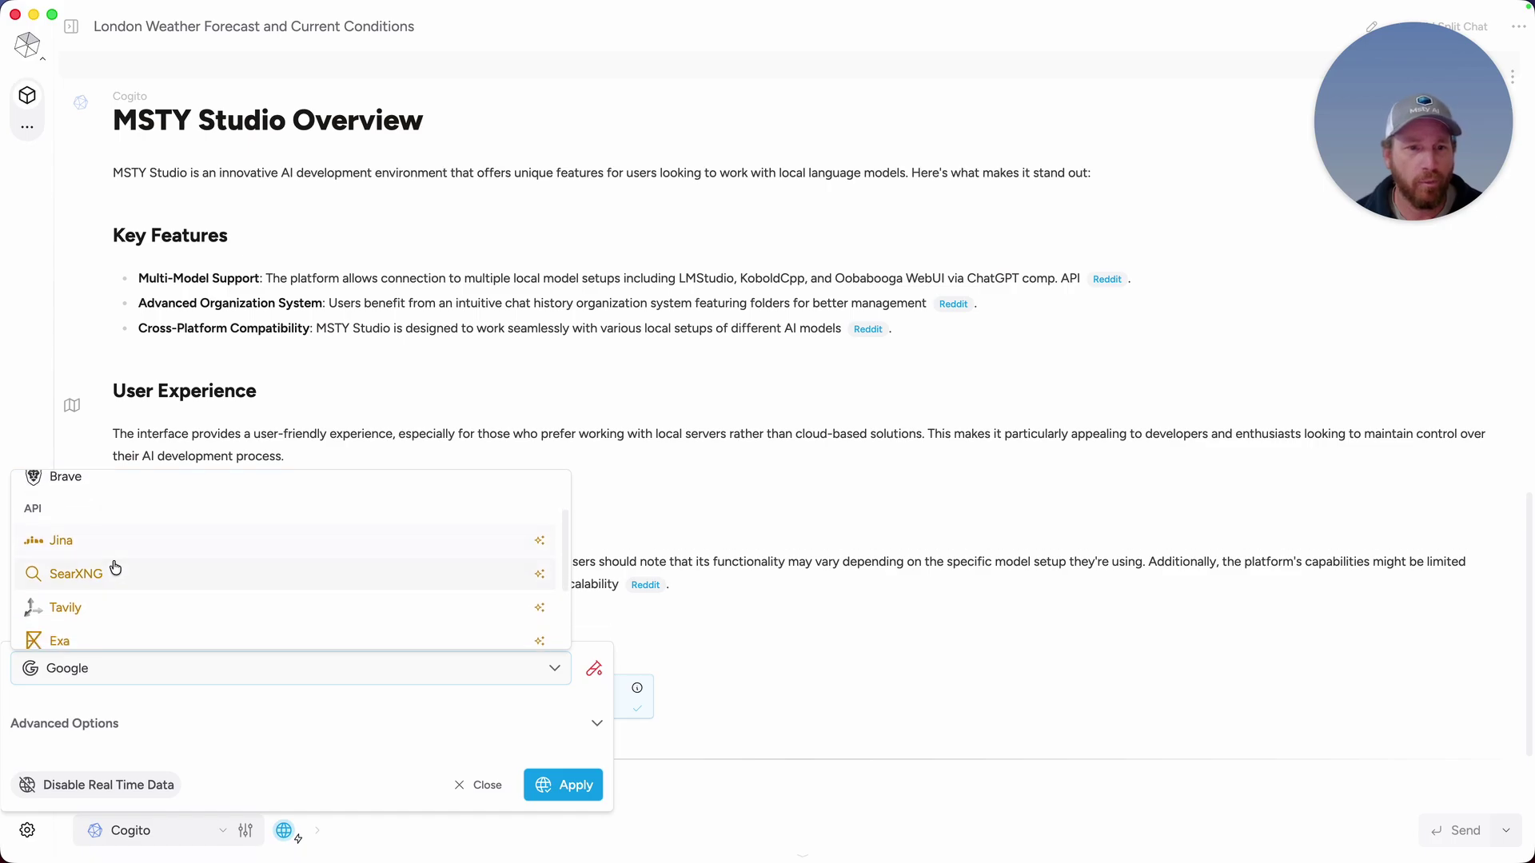
pyautogui.scroll(1, 418, 593)
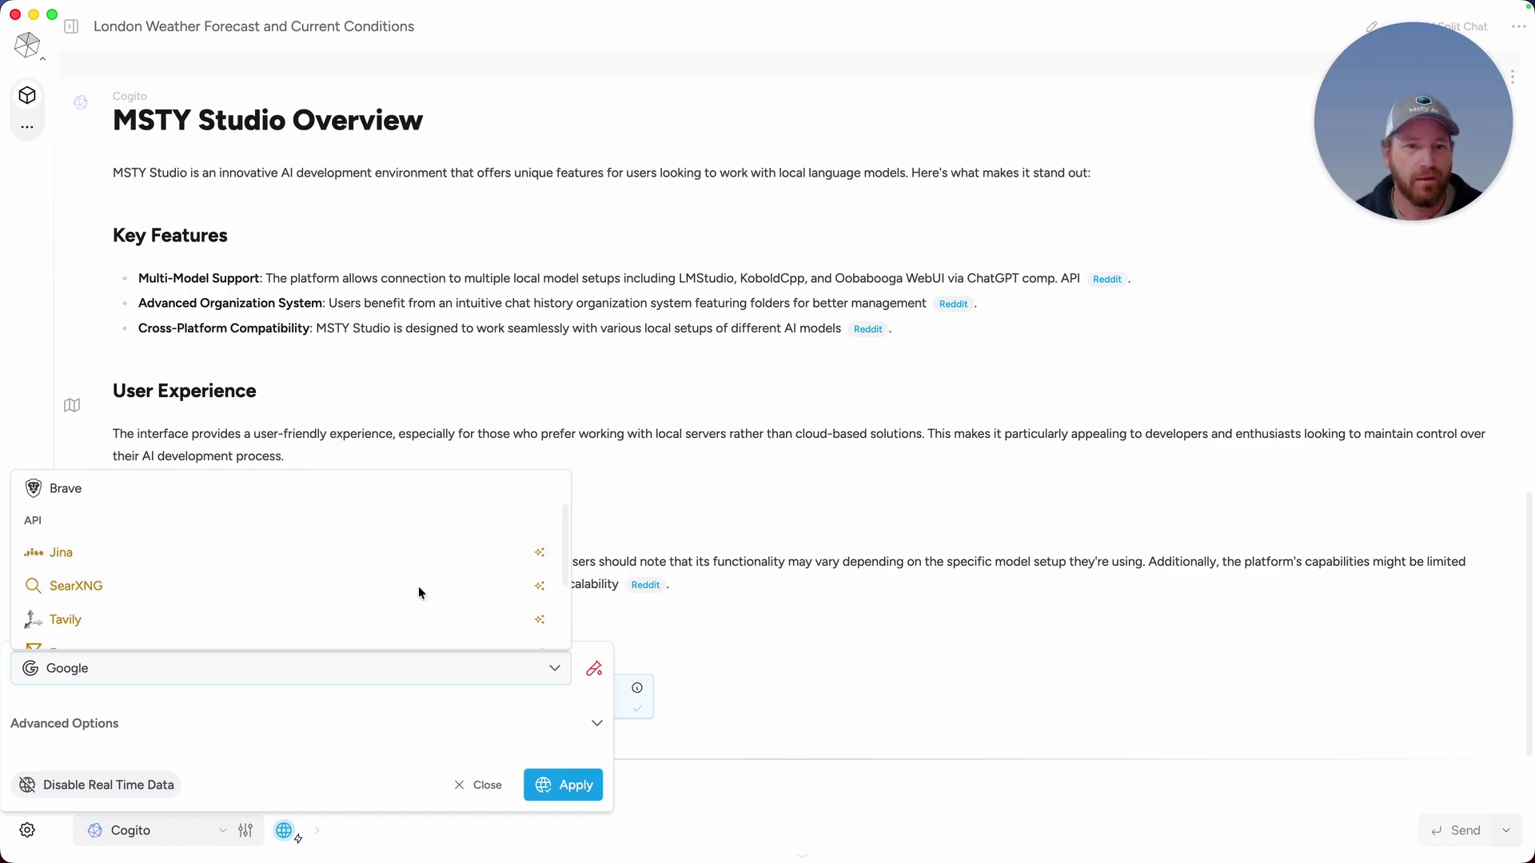